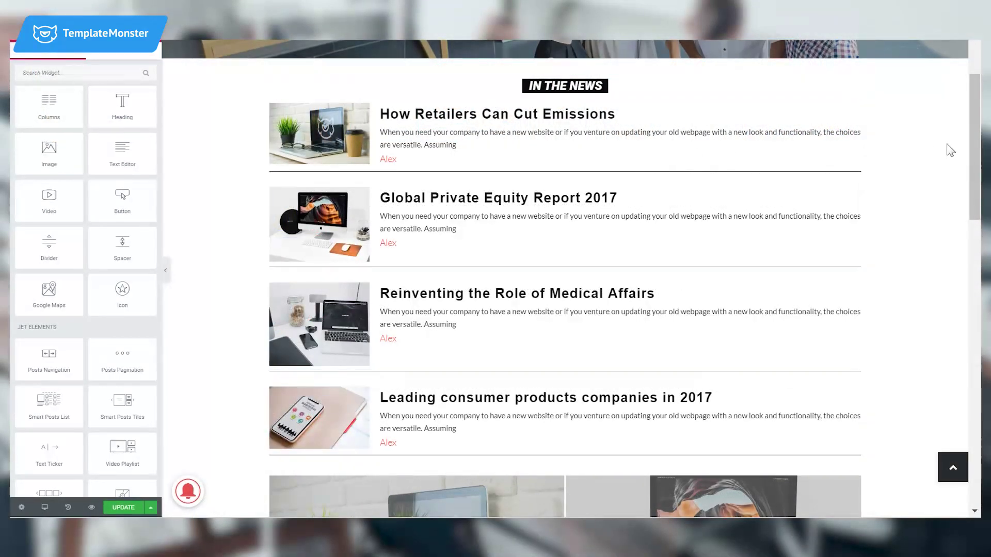
Look over the sample page's news post list, post tiles and video playlist sections.
{"action": "scroll", "coordinate": [950, 155], "scroll_direction": "down", "scroll_amount": 10}
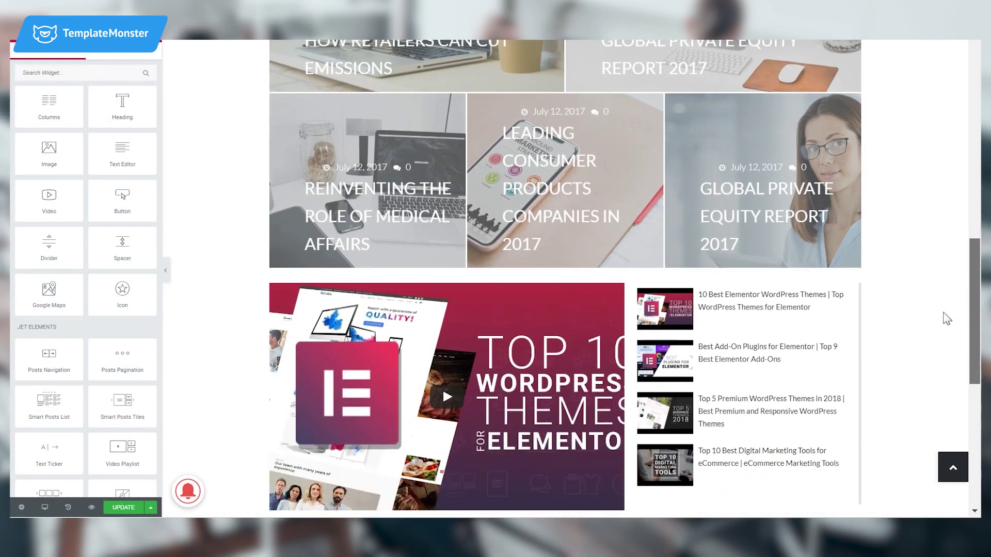
{"action": "scroll", "coordinate": [948, 319], "scroll_direction": "down", "scroll_amount": 2}
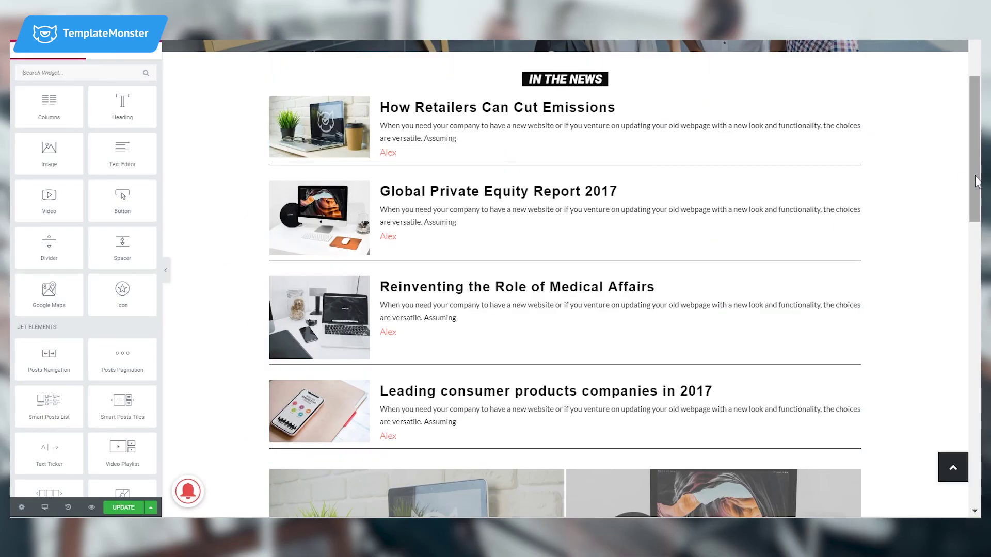
{"action": "left_click_drag", "start_coordinate": [975, 181], "coordinate": [977, 177]}
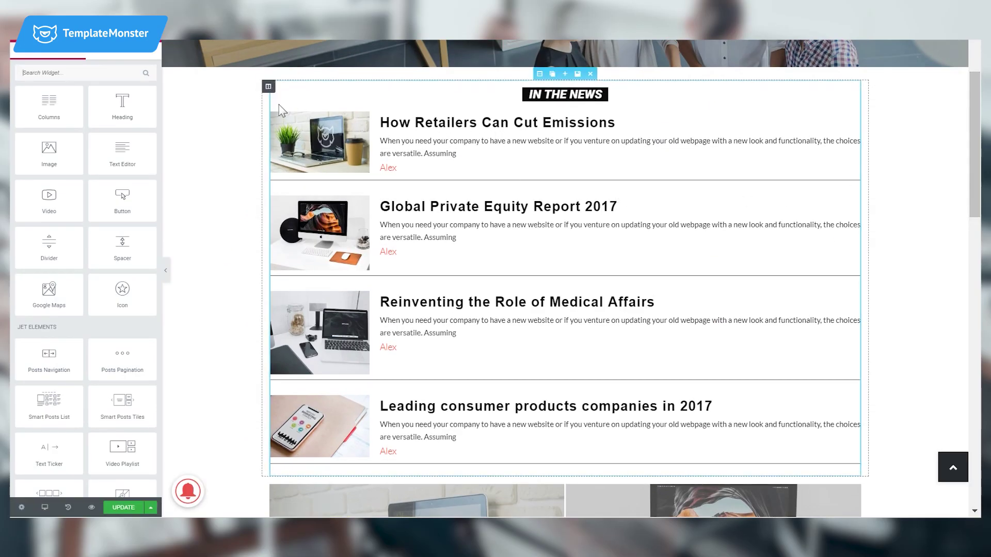
{"action": "left_click", "coordinate": [480, 160]}
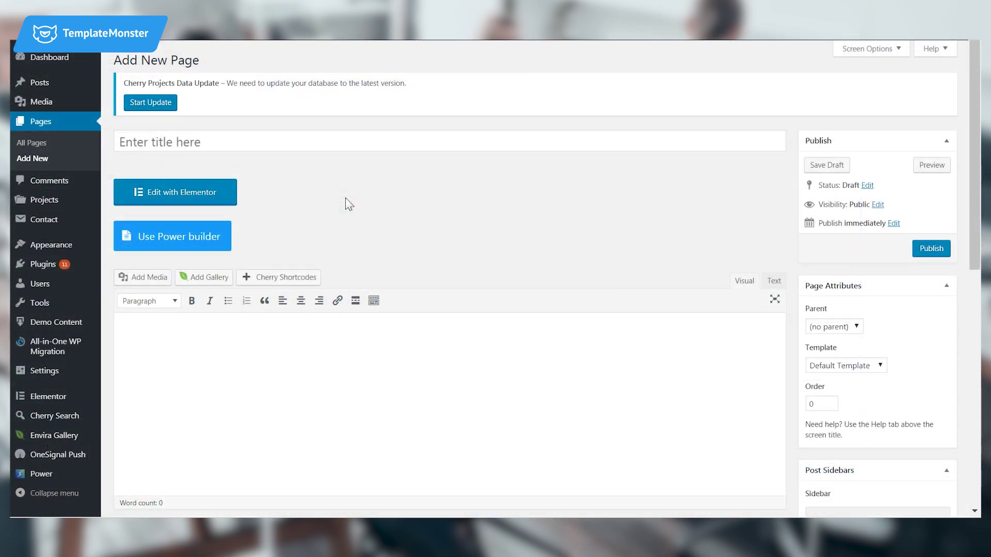
Open the page in the Elementor editor and browse the Jet Elements widgets.
{"action": "left_click", "coordinate": [220, 195]}
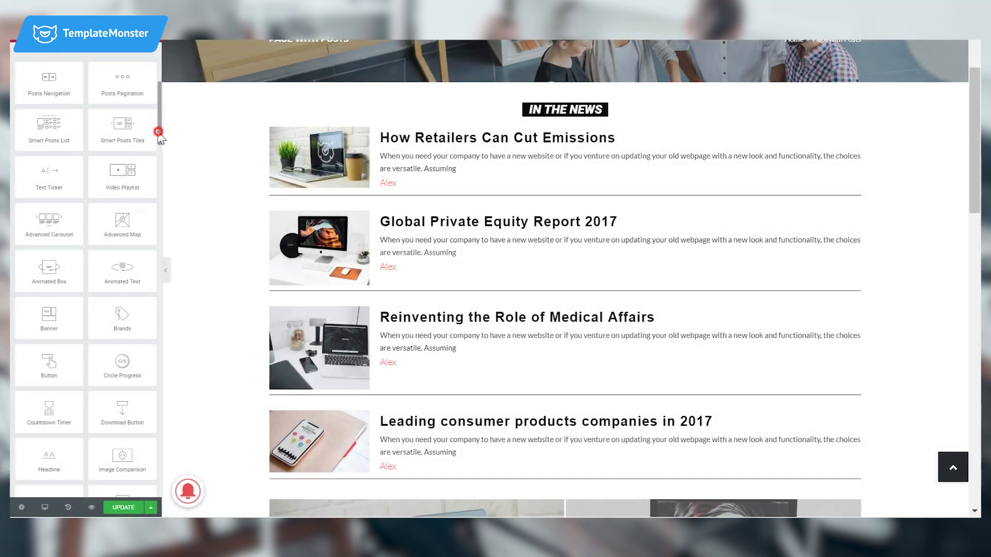
{"action": "left_click_drag", "start_coordinate": [159, 134], "coordinate": [158, 89]}
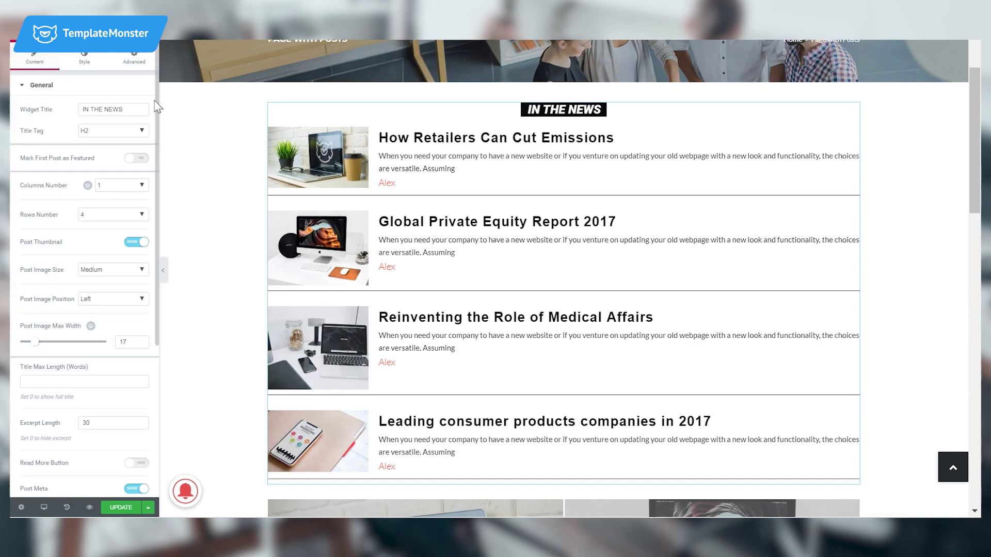
Review the general content settings of the "IN THE NEWS" posts list, from widget title and rows to excerpt and post meta.
{"action": "left_click_drag", "start_coordinate": [160, 101], "coordinate": [171, 101]}
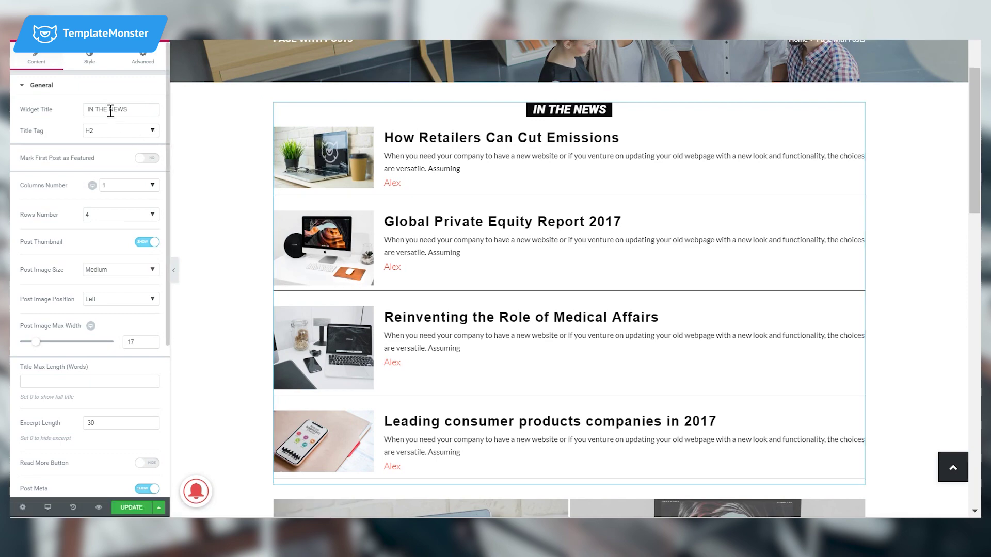
{"action": "left_click", "coordinate": [23, 86]}
{"action": "left_click_drag", "start_coordinate": [89, 110], "coordinate": [123, 112]}
{"action": "scroll", "coordinate": [110, 129], "scroll_direction": "down", "scroll_amount": 2}
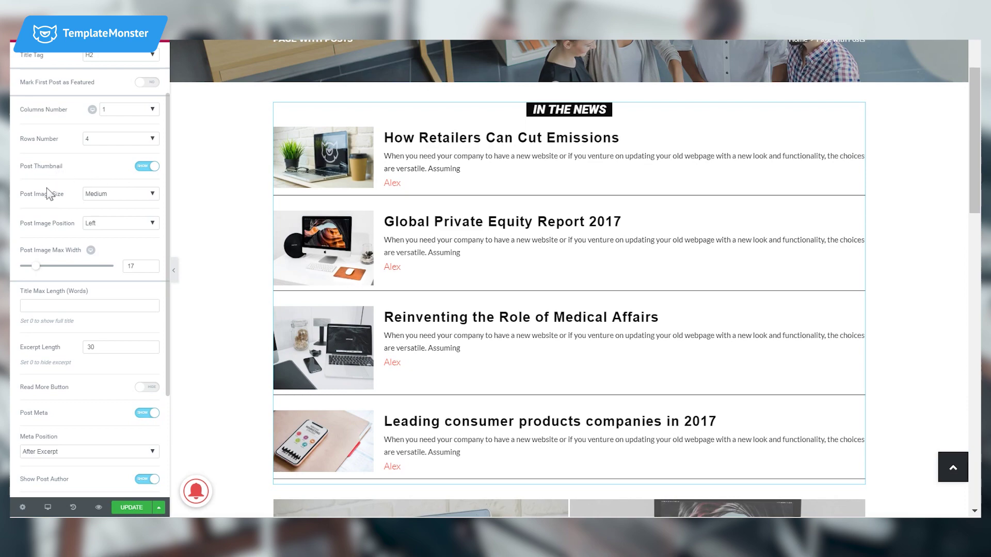
{"action": "scroll", "coordinate": [48, 193], "scroll_direction": "down", "scroll_amount": 3}
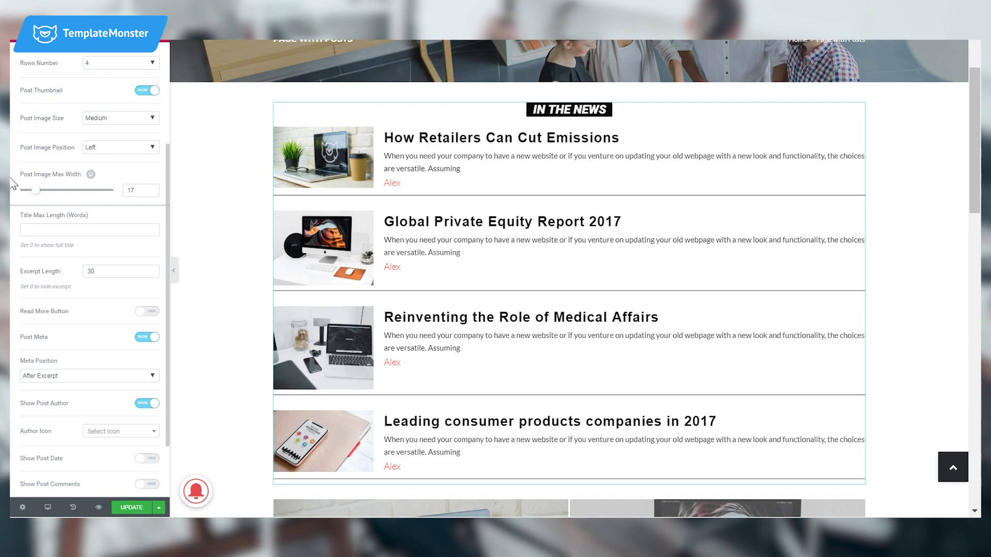
{"action": "scroll", "coordinate": [31, 191], "scroll_direction": "down", "scroll_amount": 2}
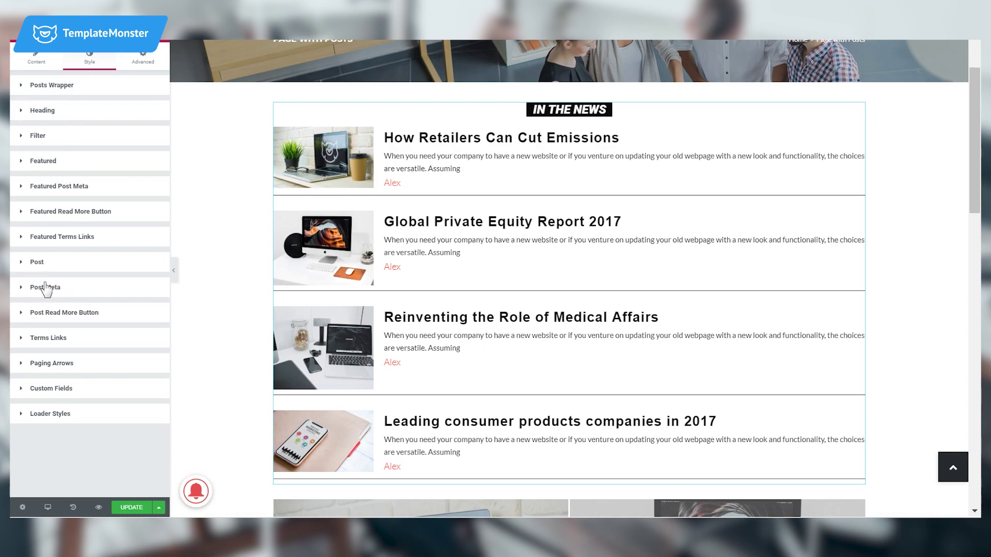
Examine the posts list's heading box style, including background, border, shadow, padding and margin.
{"action": "left_click", "coordinate": [21, 110]}
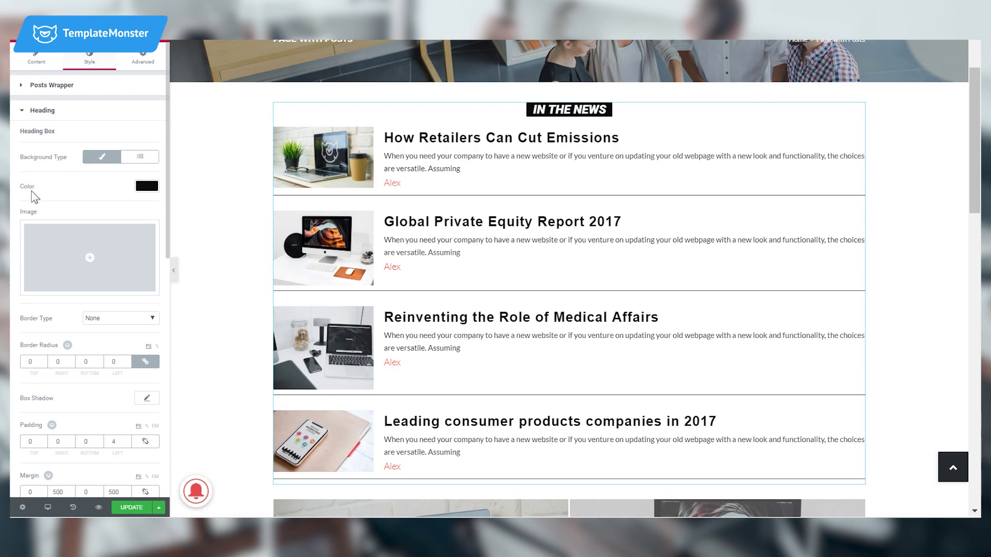
{"action": "scroll", "coordinate": [98, 204], "scroll_direction": "down", "scroll_amount": 2}
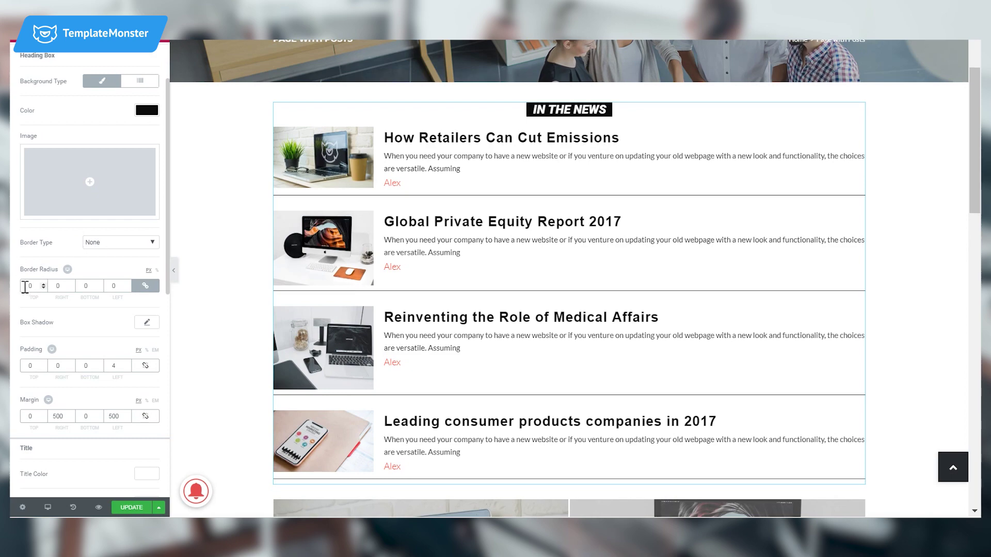
{"action": "scroll", "coordinate": [82, 285], "scroll_direction": "down", "scroll_amount": 2}
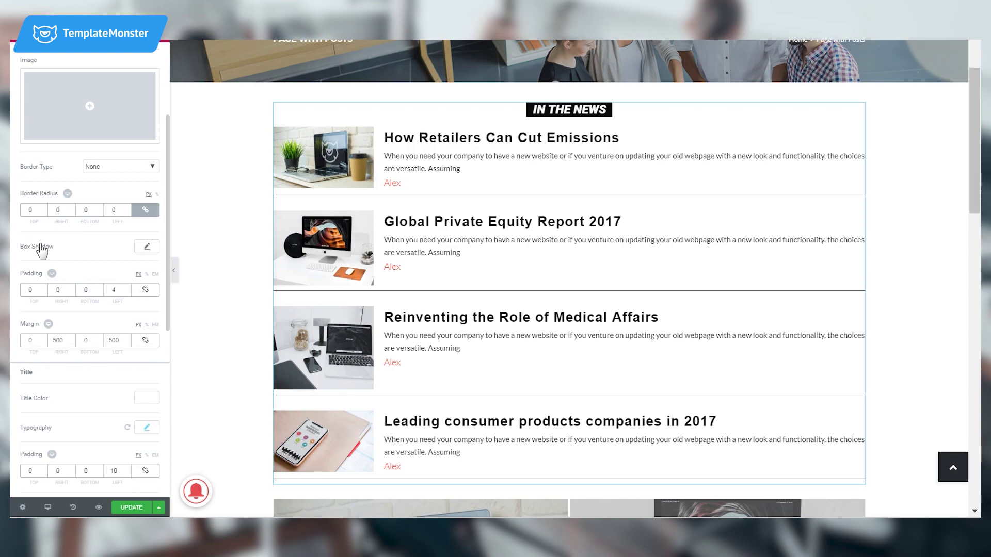
{"action": "scroll", "coordinate": [41, 256], "scroll_direction": "down", "scroll_amount": 2}
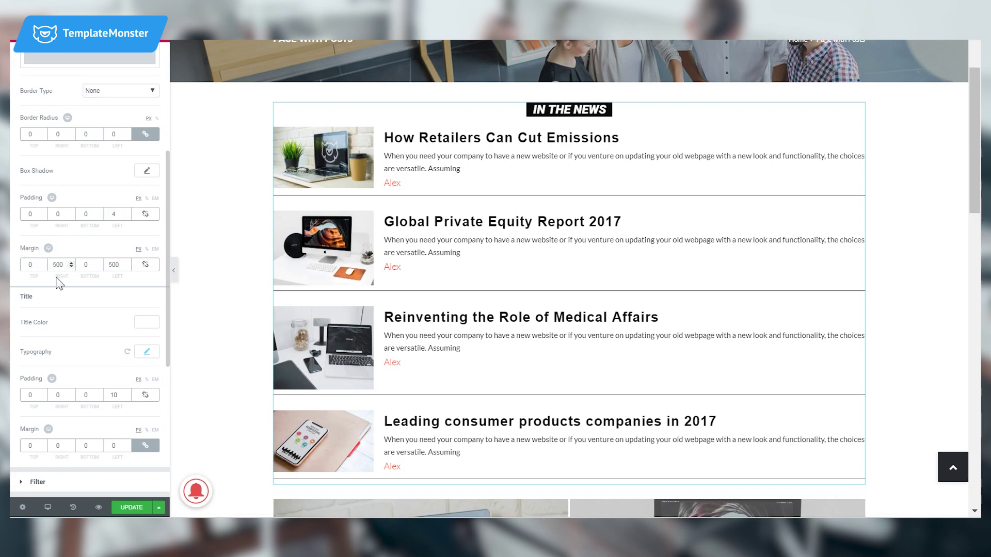
Examine the heading title's color, typography, padding and margin, and collapse the Heading style section.
{"action": "left_click", "coordinate": [147, 322]}
{"action": "scroll", "coordinate": [51, 279], "scroll_direction": "down", "scroll_amount": 2}
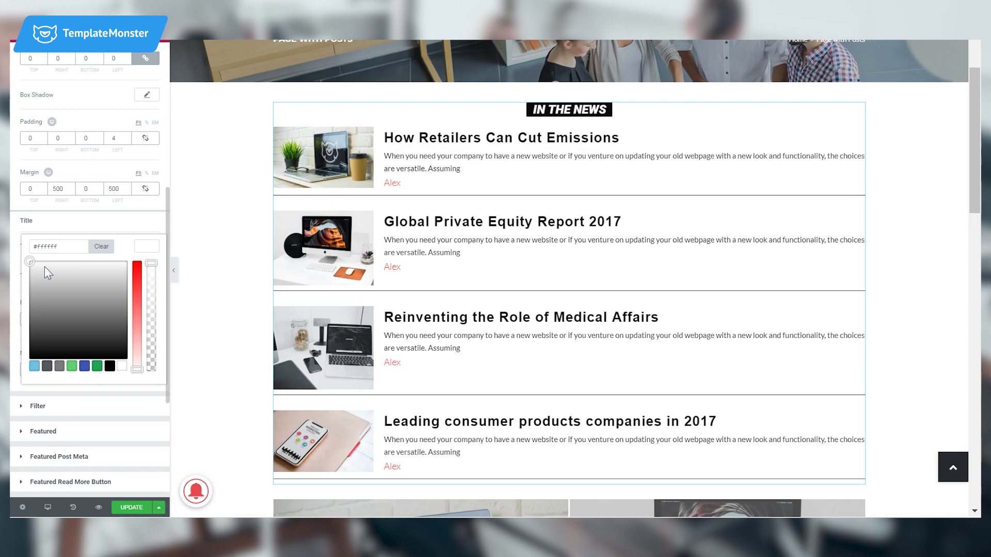
{"action": "left_click", "coordinate": [71, 213]}
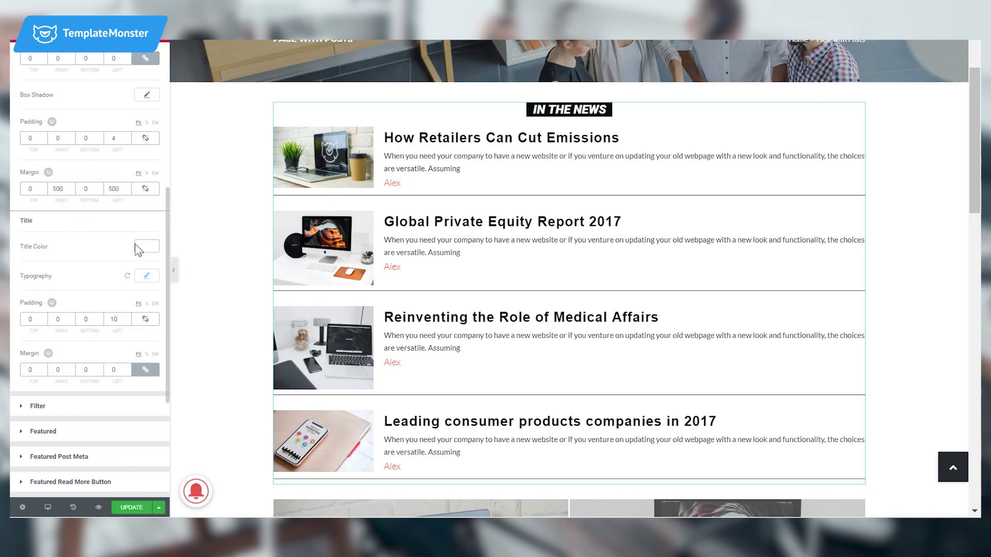
{"action": "left_click", "coordinate": [138, 246]}
{"action": "left_click", "coordinate": [64, 227]}
{"action": "left_click", "coordinate": [147, 276]}
{"action": "scroll", "coordinate": [69, 303], "scroll_direction": "down", "scroll_amount": 2}
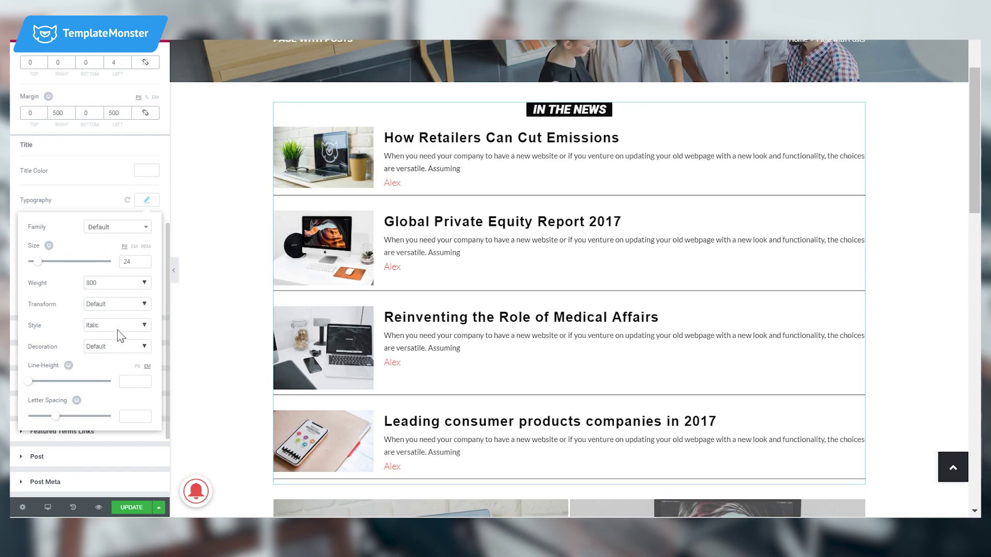
{"action": "left_click", "coordinate": [81, 201]}
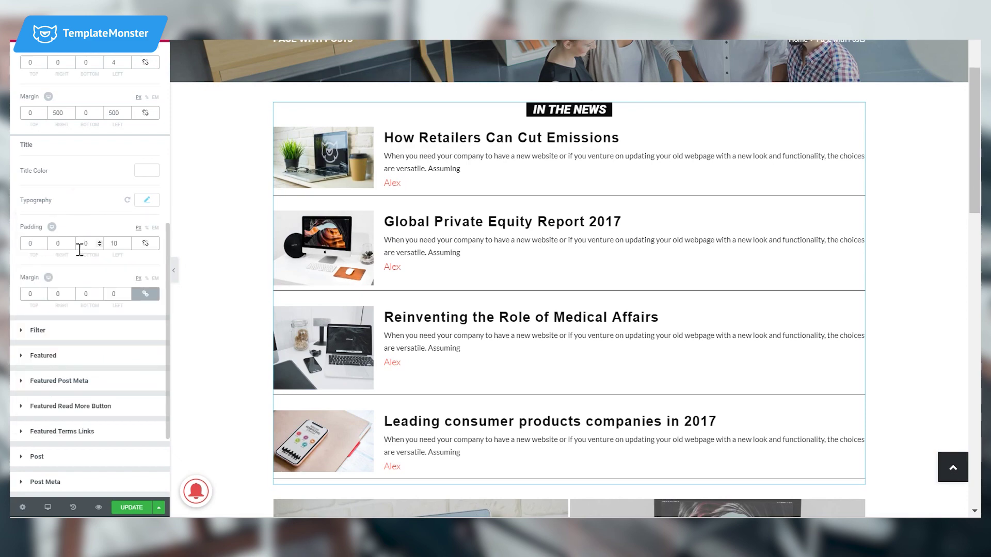
{"action": "scroll", "coordinate": [80, 250], "scroll_direction": "down", "scroll_amount": 2}
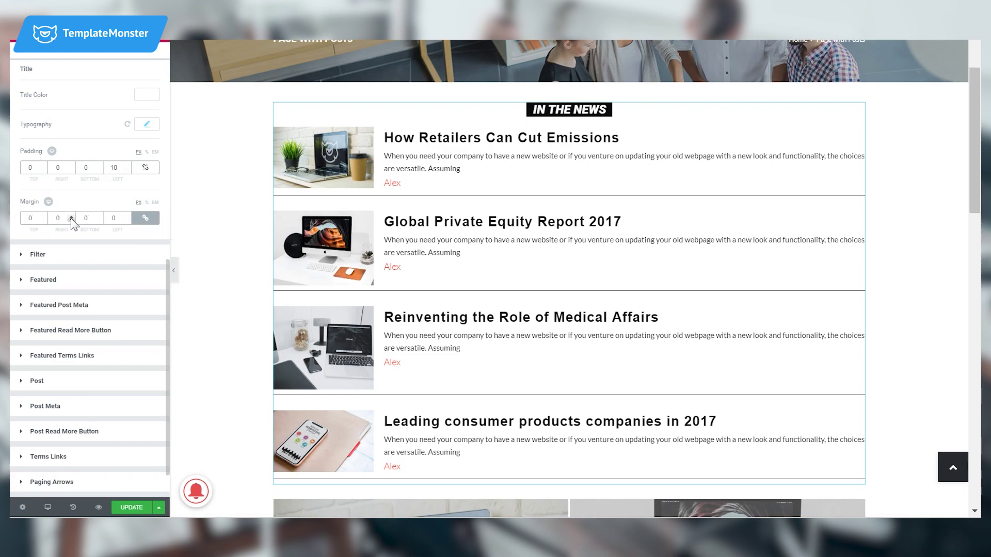
{"action": "scroll", "coordinate": [71, 217], "scroll_direction": "up", "scroll_amount": 6}
{"action": "scroll", "coordinate": [72, 218], "scroll_direction": "up", "scroll_amount": 6}
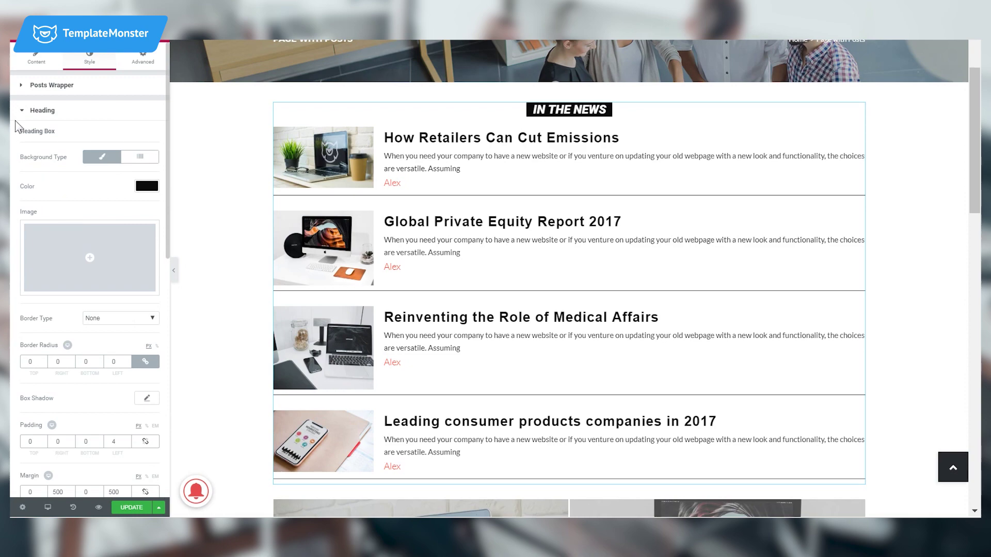
{"action": "left_click", "coordinate": [32, 105]}
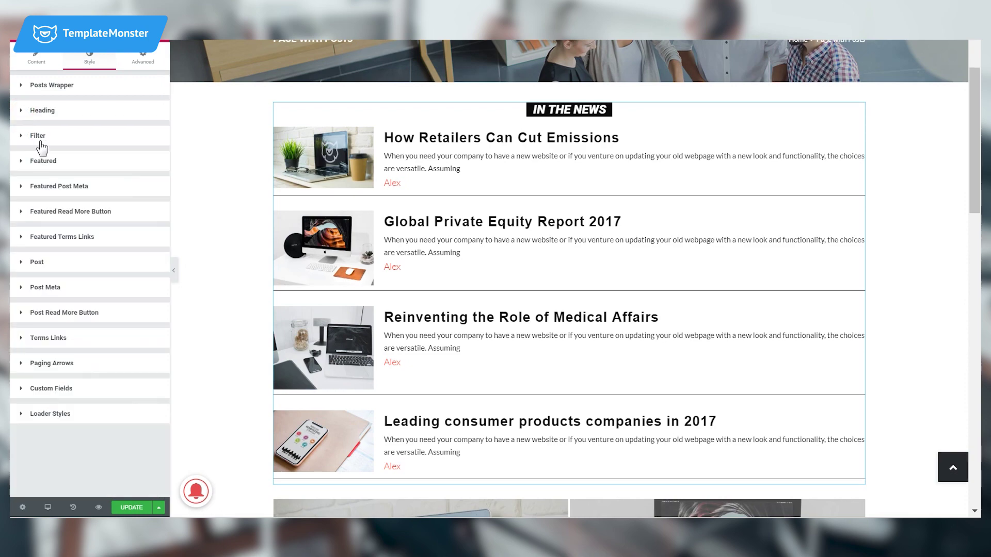
Examine the Post style settings for padding, margins, background, border and image.
{"action": "left_click", "coordinate": [21, 262]}
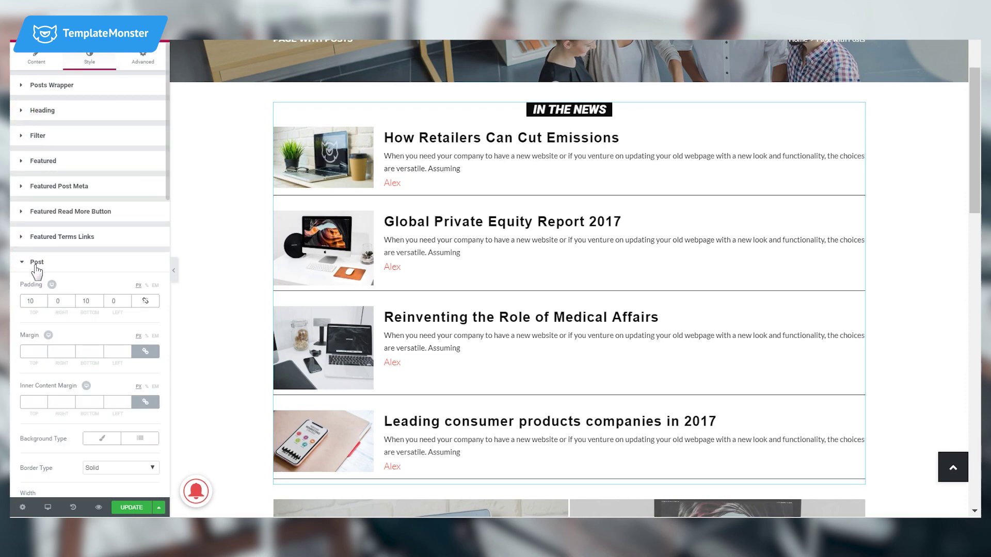
{"action": "scroll", "coordinate": [47, 268], "scroll_direction": "down", "scroll_amount": 2}
{"action": "scroll", "coordinate": [52, 265], "scroll_direction": "down", "scroll_amount": 2}
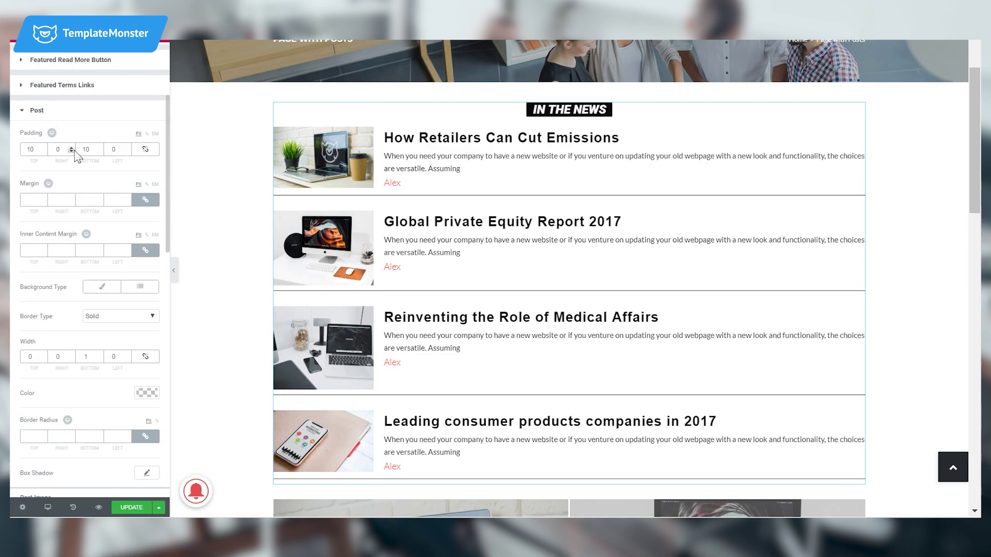
{"action": "scroll", "coordinate": [85, 186], "scroll_direction": "down", "scroll_amount": 4}
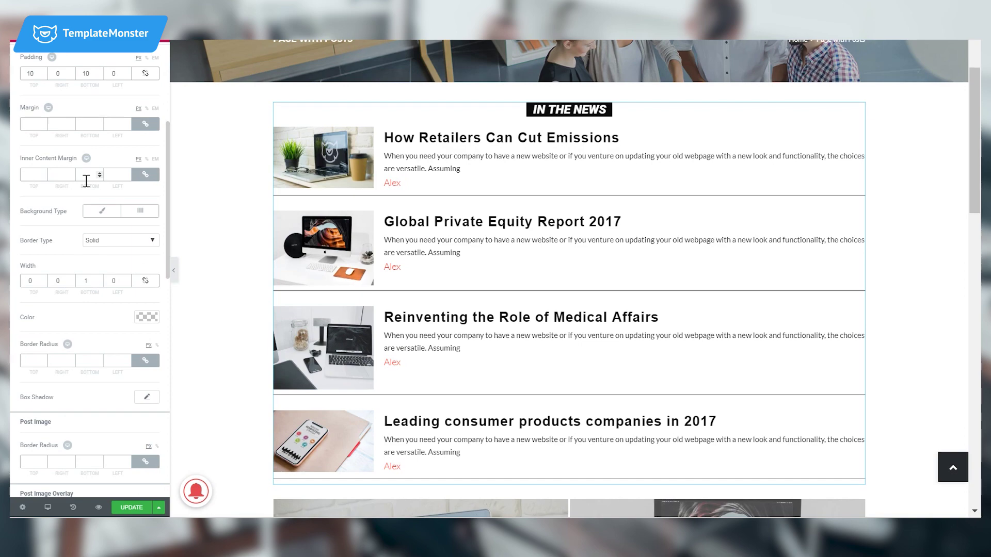
{"action": "scroll", "coordinate": [151, 165], "scroll_direction": "up", "scroll_amount": 3}
{"action": "scroll", "coordinate": [133, 177], "scroll_direction": "down", "scroll_amount": 2}
{"action": "scroll", "coordinate": [132, 169], "scroll_direction": "down", "scroll_amount": 2}
{"action": "scroll", "coordinate": [103, 189], "scroll_direction": "up", "scroll_amount": 2}
Try linked post padding of 10 on all four sides, and restore the separate values.
{"action": "left_click", "coordinate": [145, 73]}
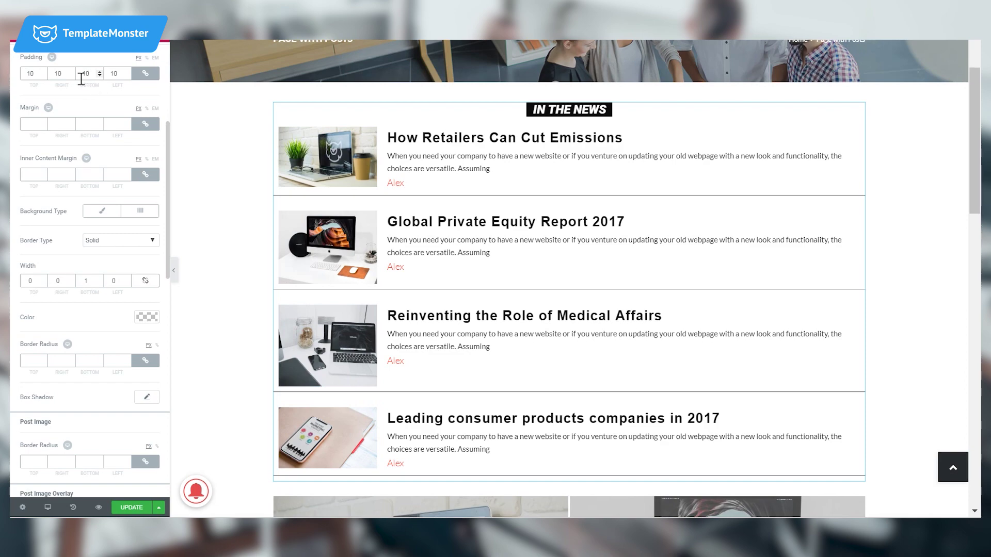
{"action": "left_click", "coordinate": [146, 73]}
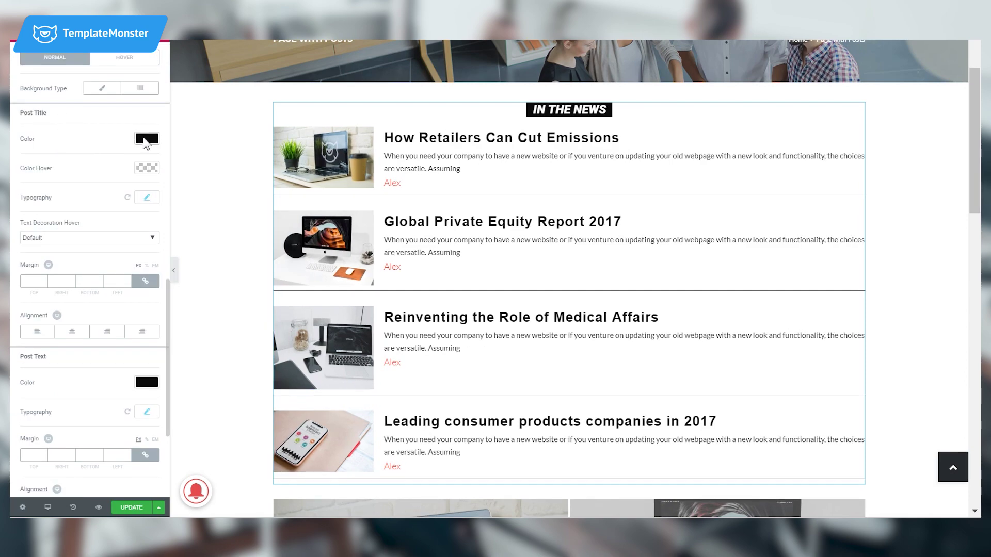
Examine the typography settings of the post title and the post text.
{"action": "left_click", "coordinate": [147, 199]}
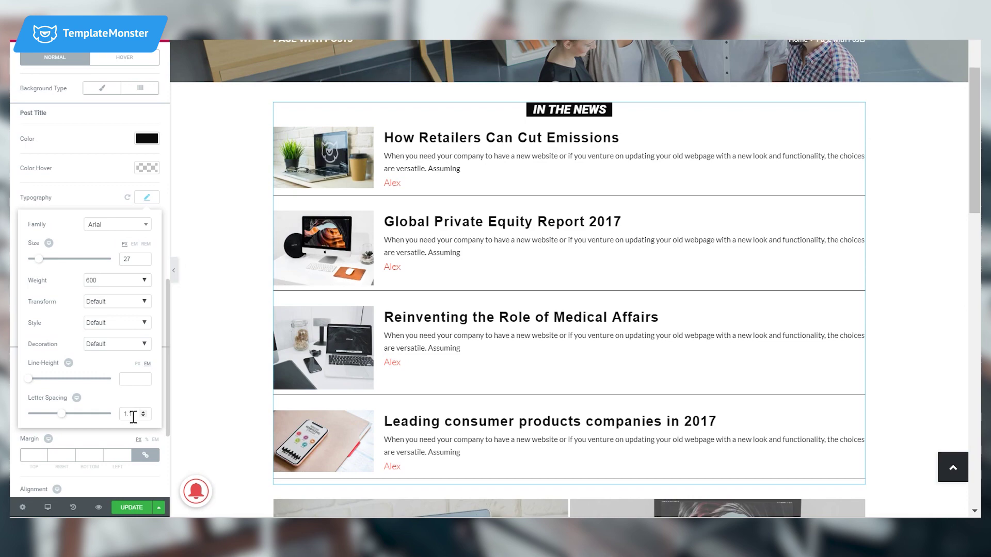
{"action": "scroll", "coordinate": [78, 207], "scroll_direction": "down", "scroll_amount": 7}
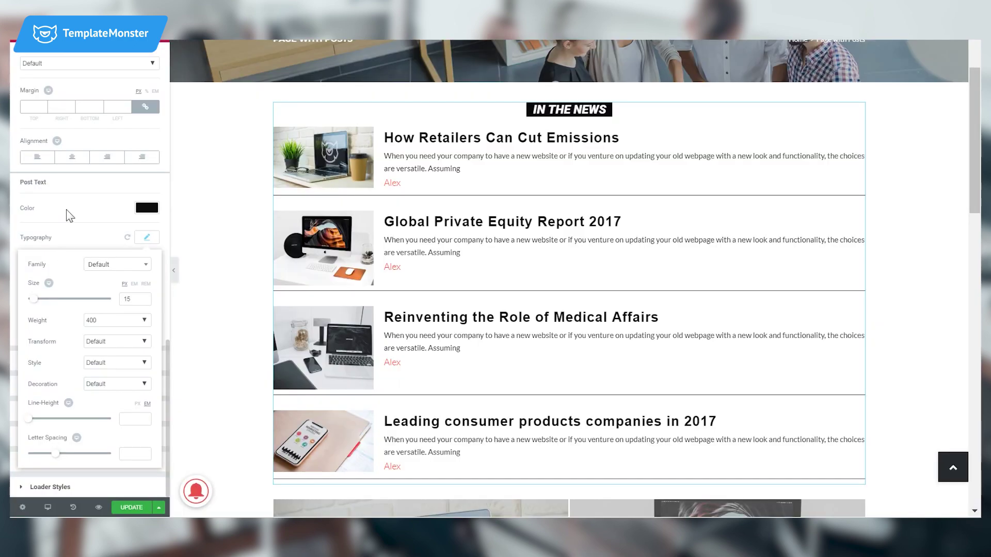
{"action": "left_click", "coordinate": [61, 228]}
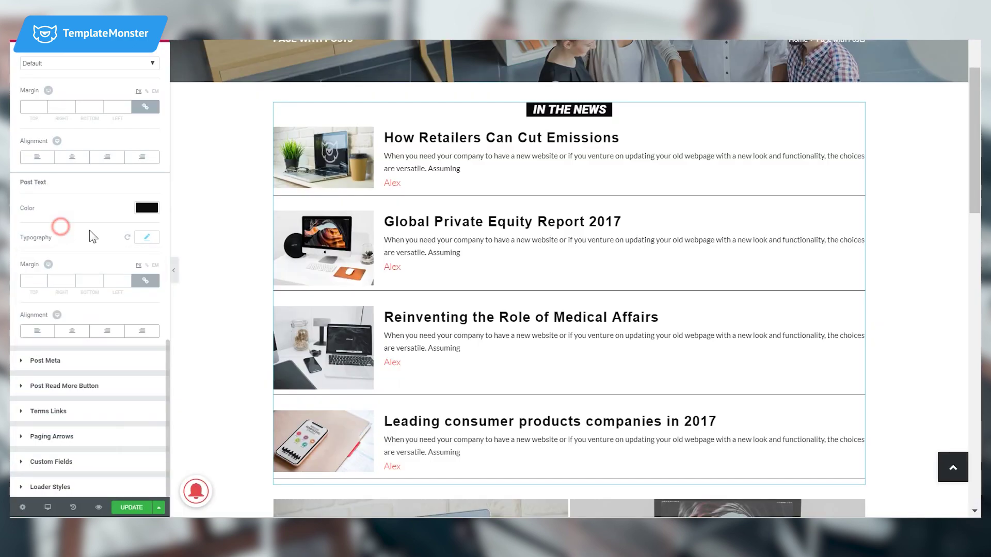
{"action": "left_click", "coordinate": [147, 240]}
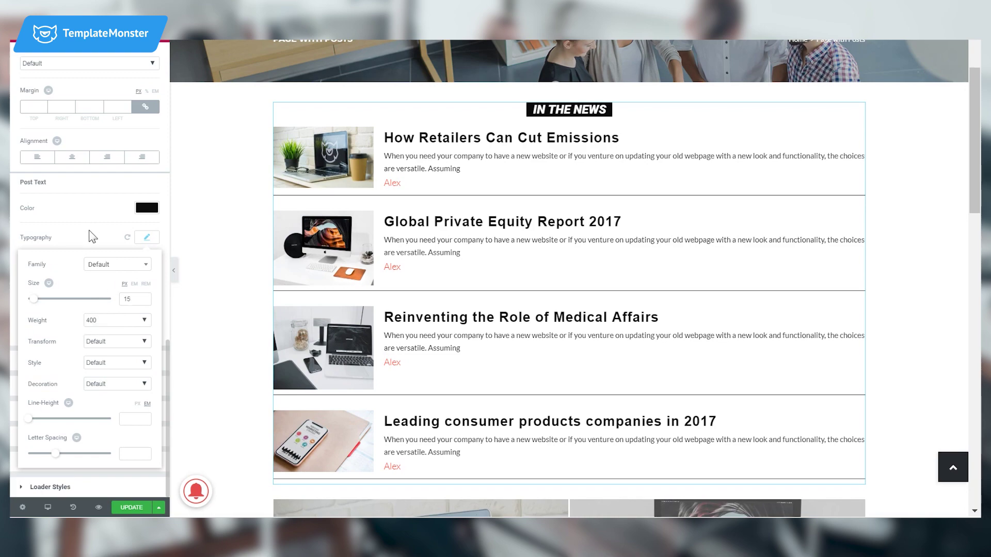
{"action": "left_click", "coordinate": [51, 276]}
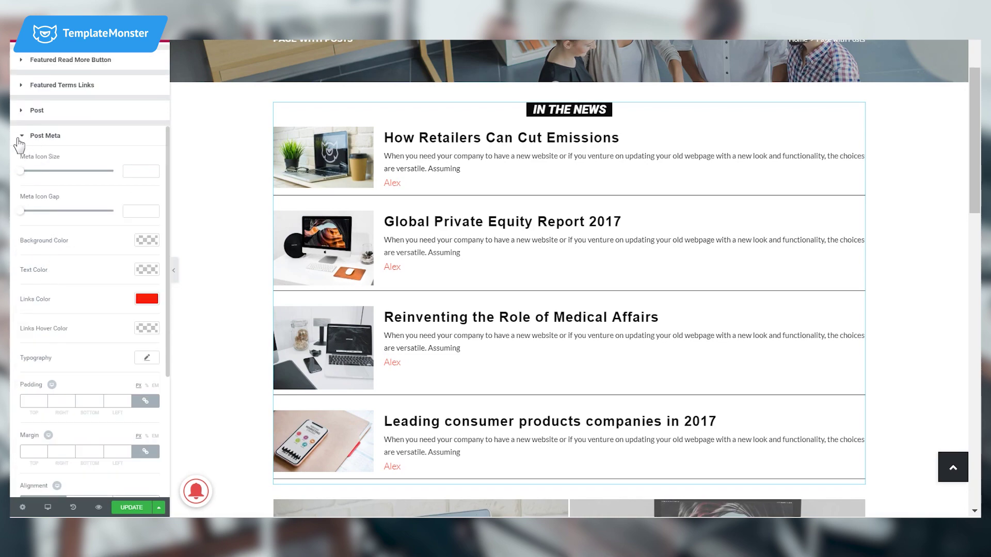
Review the Post Meta style settings, including link color, typography, alignment and divider.
{"action": "scroll", "coordinate": [85, 281], "scroll_direction": "down", "scroll_amount": 2}
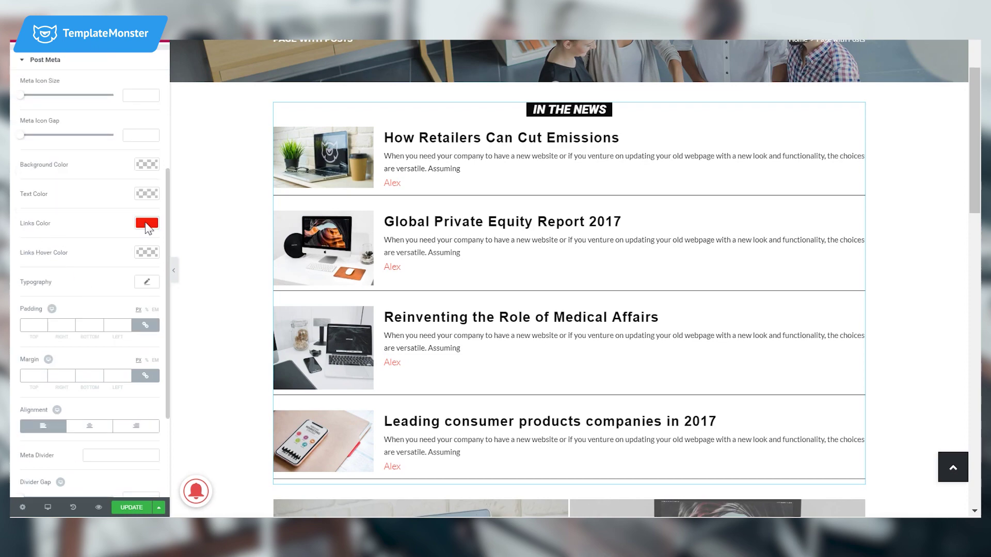
{"action": "scroll", "coordinate": [111, 245], "scroll_direction": "down", "scroll_amount": 2}
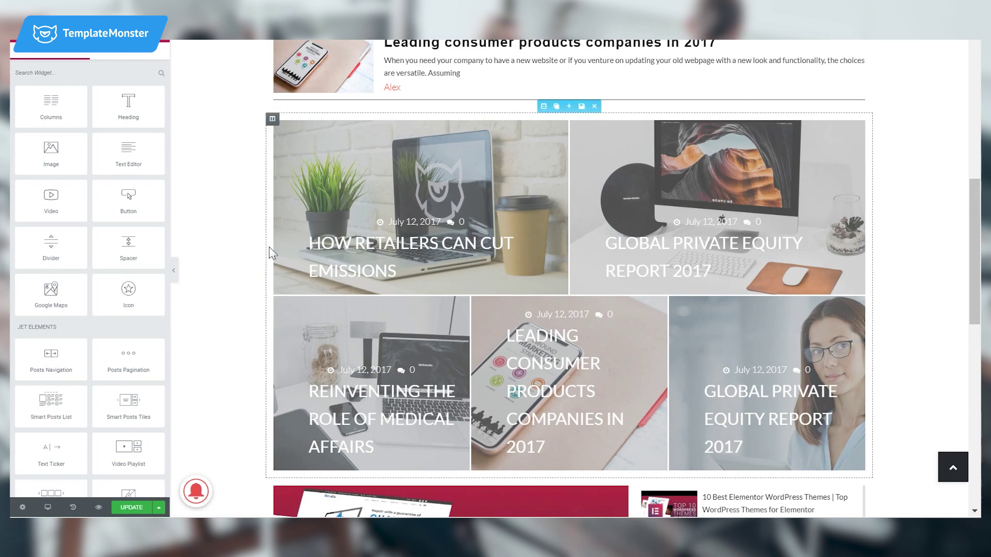
Locate the Smart Posts Tiles widget and open the content settings of the post tiles on the page.
{"action": "scroll", "coordinate": [93, 346], "scroll_direction": "down", "scroll_amount": 2}
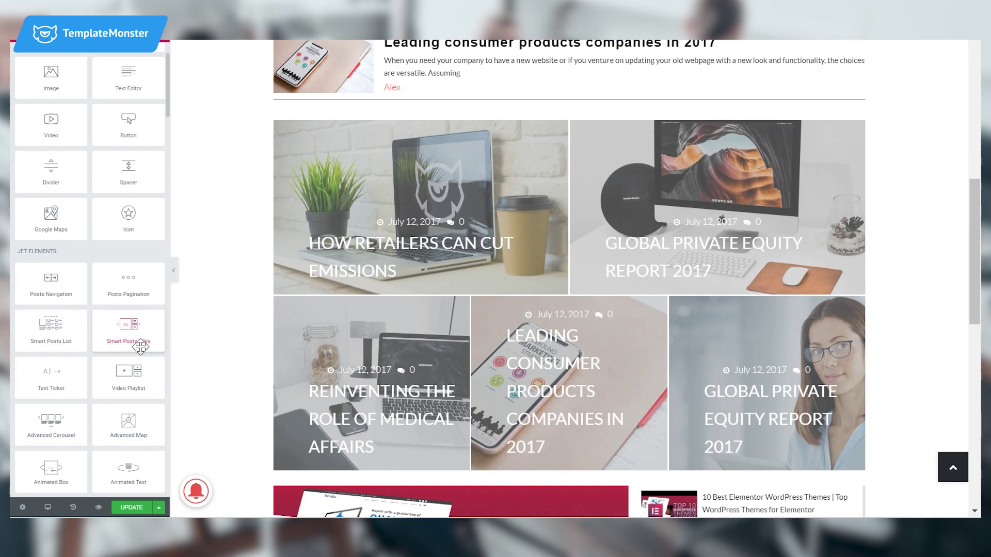
{"action": "left_click", "coordinate": [335, 242]}
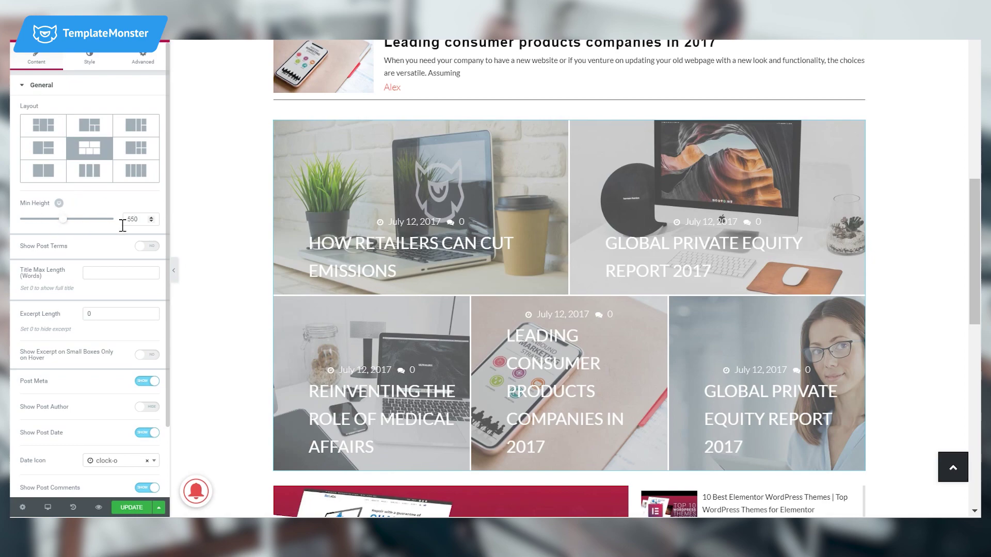
Review the post tiles' general content settings and Box style settings, including the color and opacity of the normal box overlay.
{"action": "scroll", "coordinate": [113, 236], "scroll_direction": "down", "scroll_amount": 2}
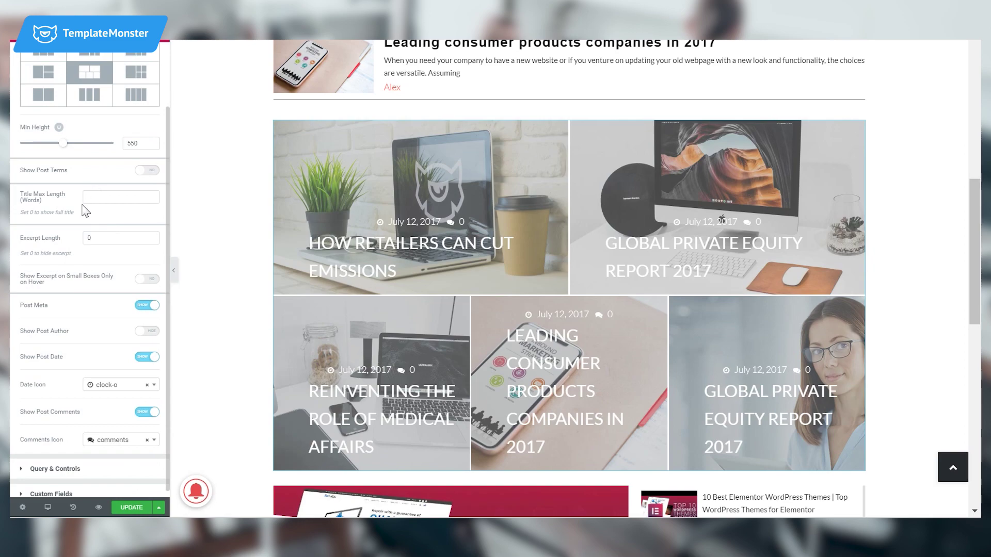
{"action": "scroll", "coordinate": [83, 217], "scroll_direction": "down", "scroll_amount": 1}
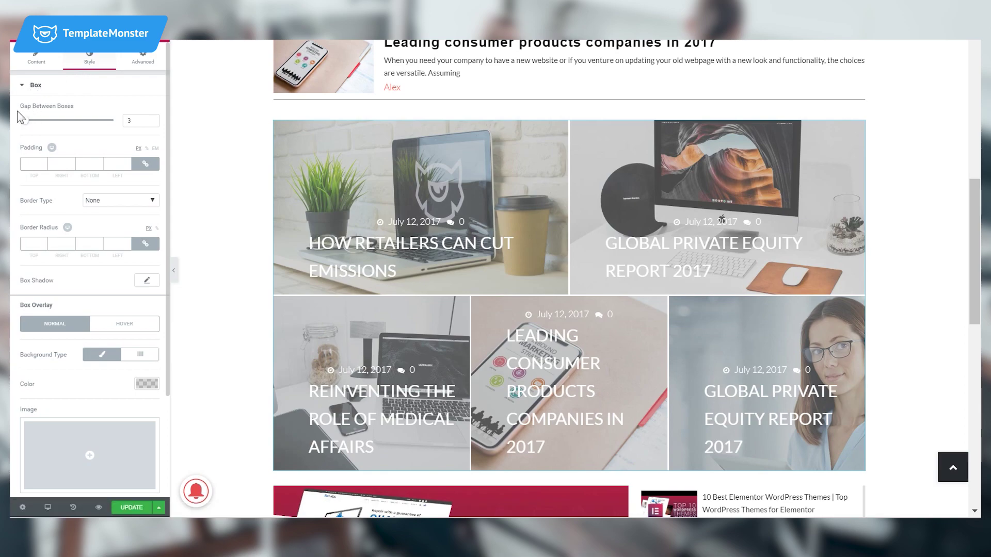
{"action": "scroll", "coordinate": [57, 116], "scroll_direction": "down", "scroll_amount": 3}
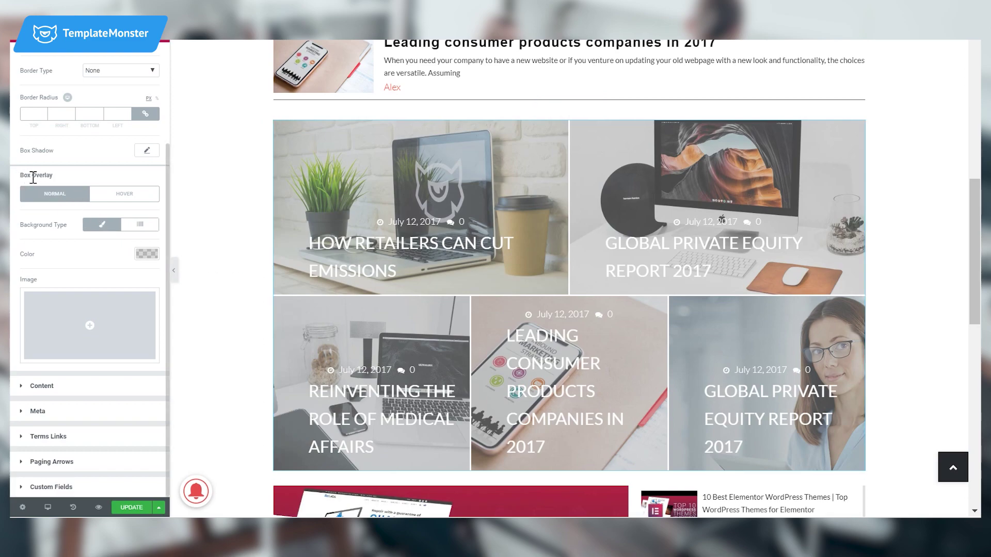
{"action": "left_click", "coordinate": [143, 256]}
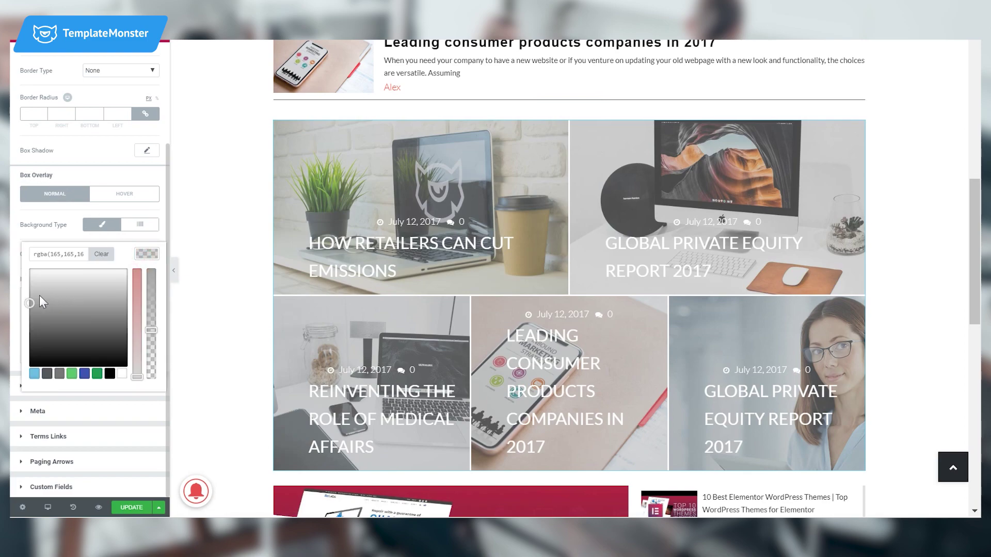
{"action": "left_click", "coordinate": [150, 330]}
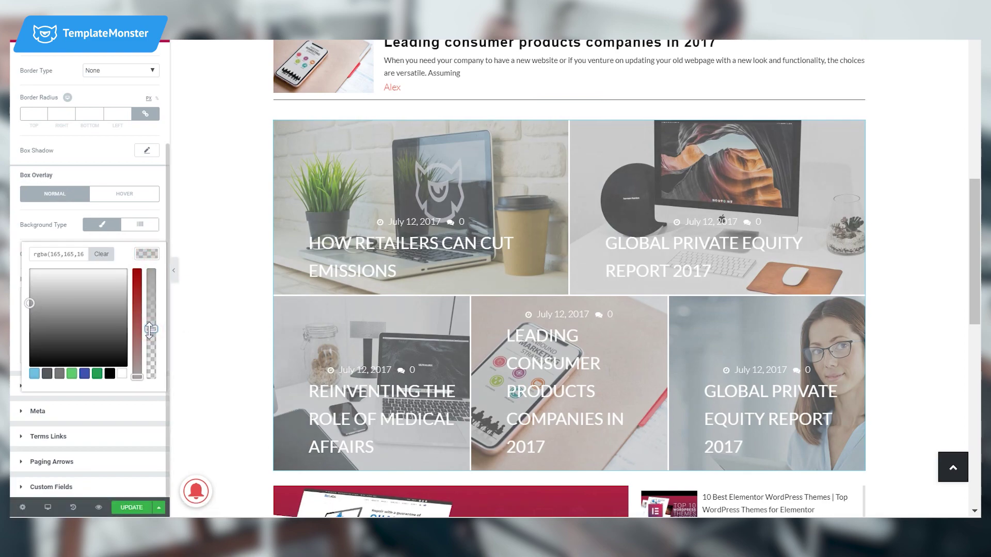
Examine the post tiles' Content style settings, including title typography, title margin, main box title and post text.
{"action": "left_click", "coordinate": [23, 114]}
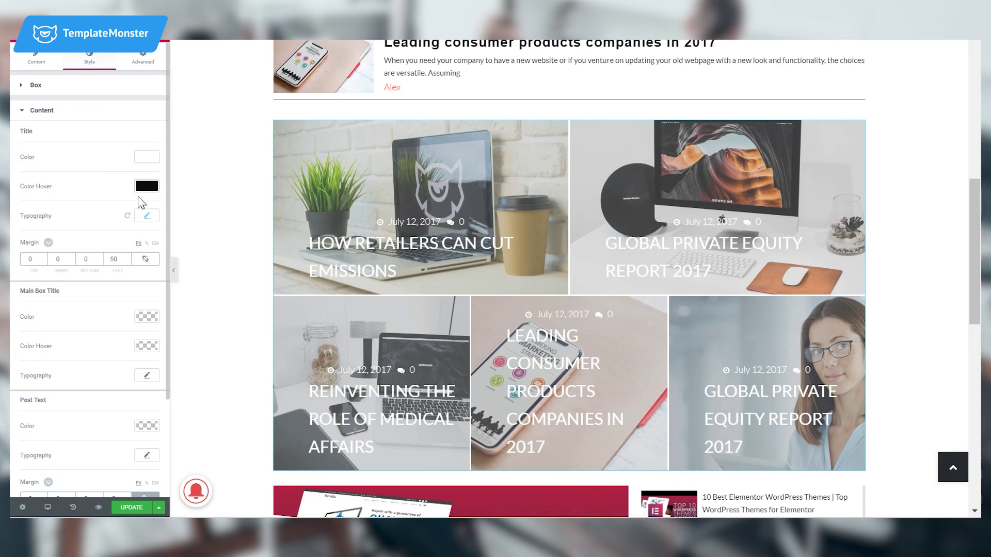
{"action": "left_click", "coordinate": [146, 216]}
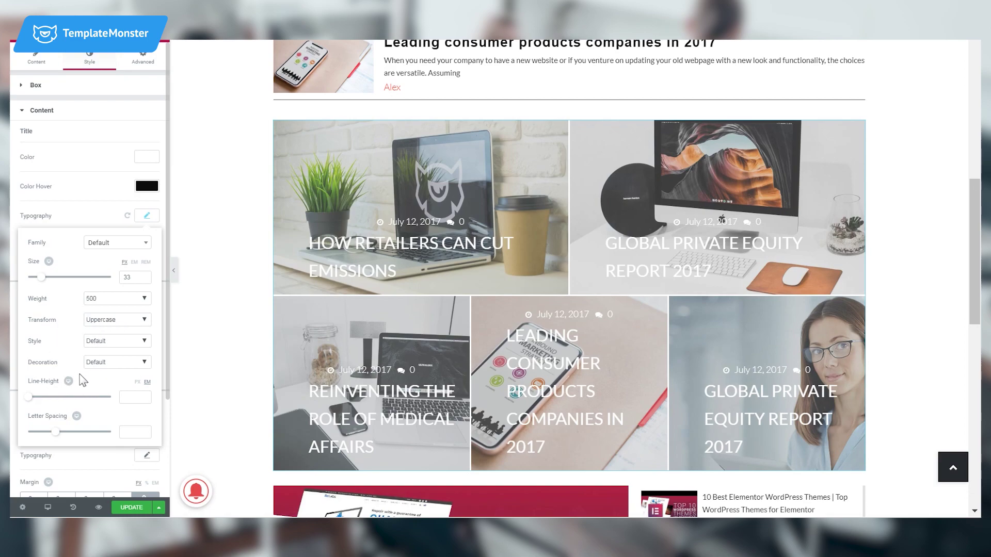
{"action": "left_click", "coordinate": [86, 217]}
{"action": "scroll", "coordinate": [88, 221], "scroll_direction": "down", "scroll_amount": 2}
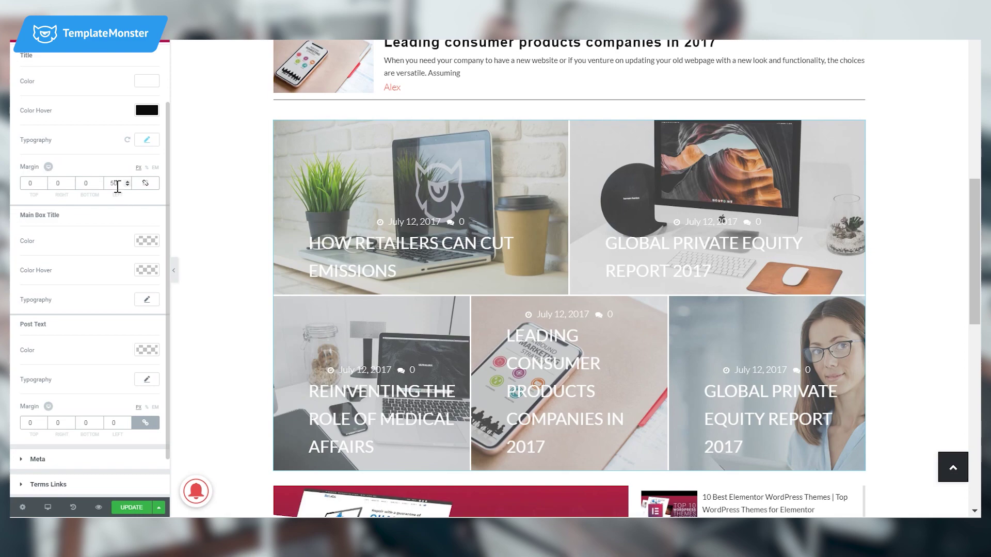
Review the post tiles' Meta style settings, including icon size and gap, colors, typography, padding, margin, alignment and divider.
{"action": "left_click", "coordinate": [38, 460]}
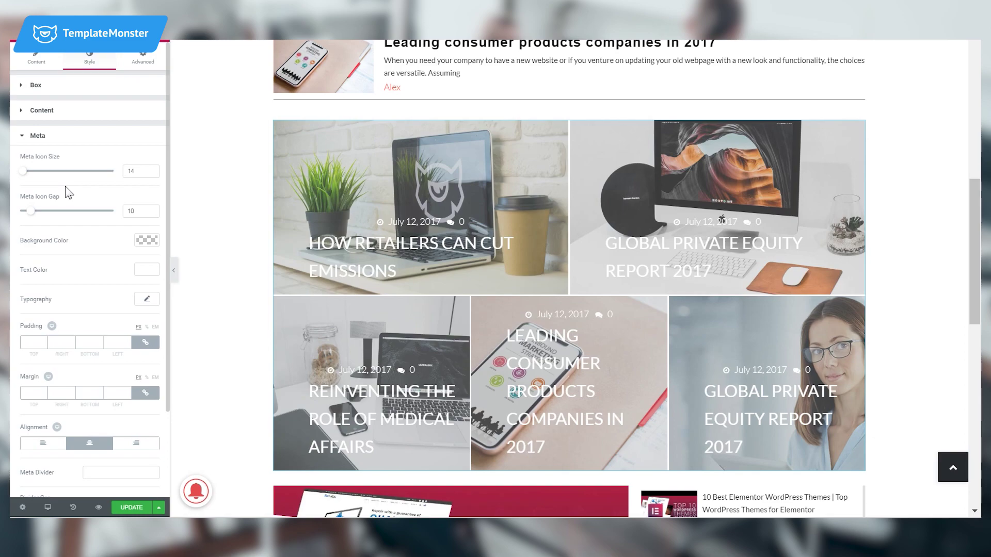
{"action": "scroll", "coordinate": [66, 192], "scroll_direction": "down", "scroll_amount": 3}
{"action": "scroll", "coordinate": [66, 193], "scroll_direction": "up", "scroll_amount": 3}
{"action": "scroll", "coordinate": [124, 279], "scroll_direction": "down", "scroll_amount": 3}
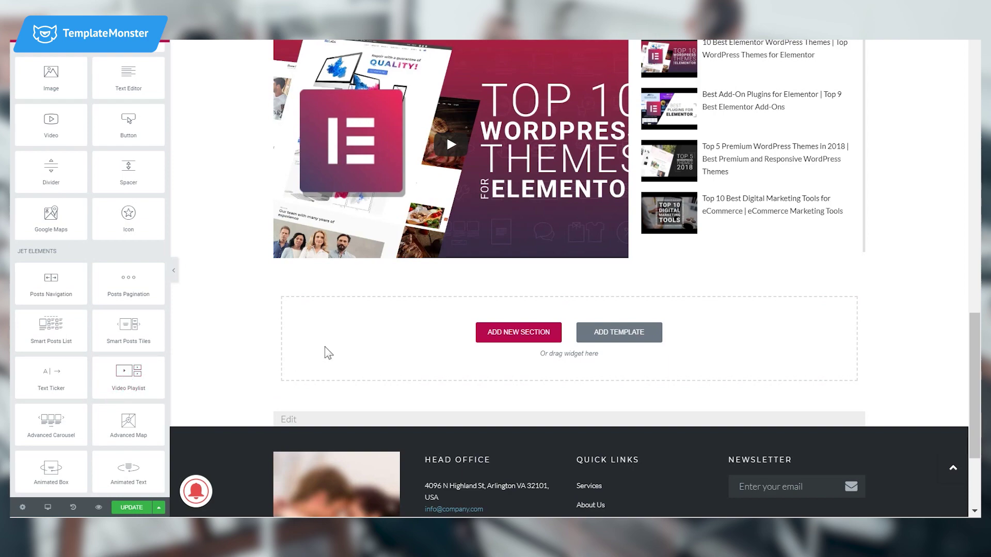
Open the content settings of the Video Playlist widget below the post tiles.
{"action": "scroll", "coordinate": [327, 352], "scroll_direction": "up", "scroll_amount": 2}
{"action": "left_click", "coordinate": [320, 271]}
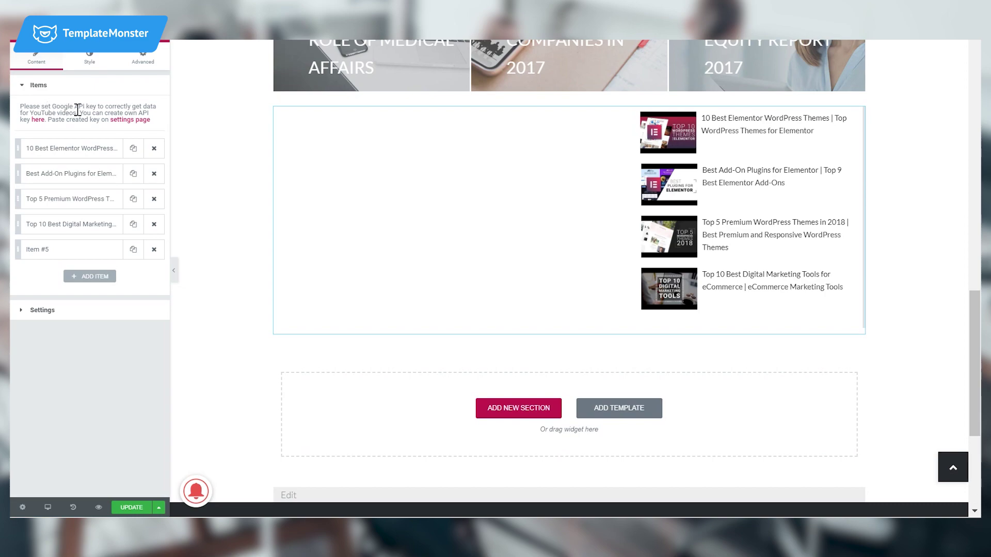
Try adding another video item to the playlist, inspect the title and URL fields of Item #5, and remove that item.
{"action": "left_click", "coordinate": [82, 287]}
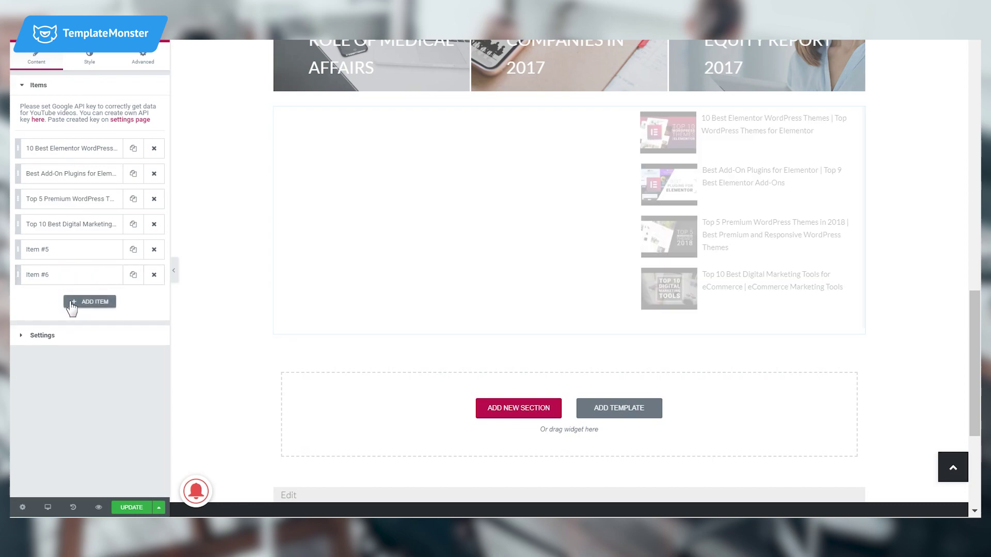
{"action": "left_click", "coordinate": [57, 253]}
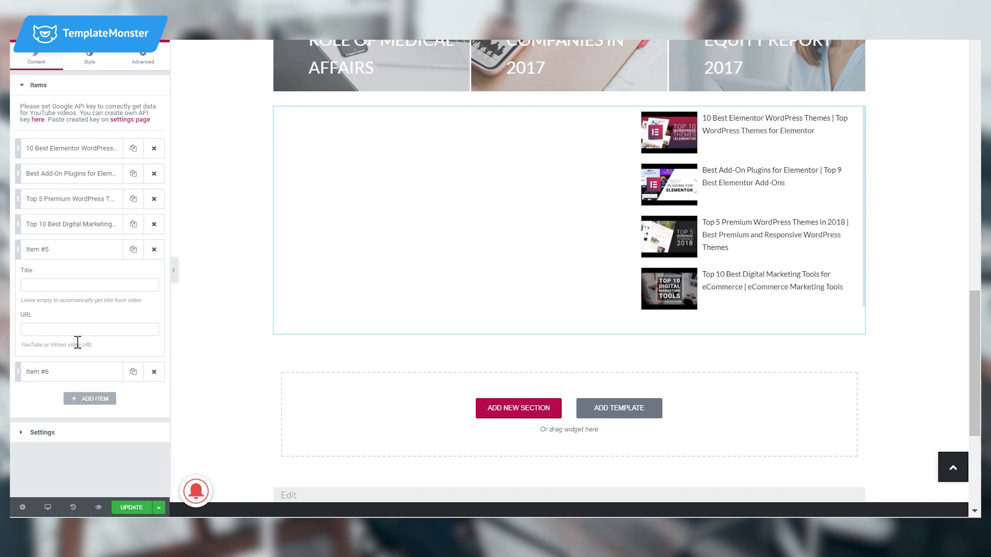
{"action": "left_click", "coordinate": [154, 250]}
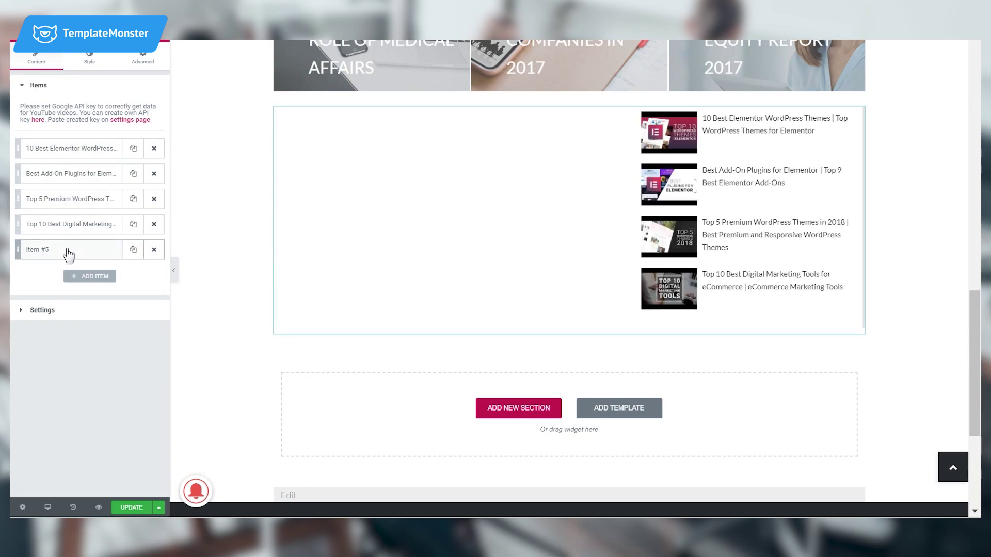
Review the video playlist's display settings and Thumbnail Styles, including title typography, padding, duration and title color.
{"action": "left_click", "coordinate": [42, 309]}
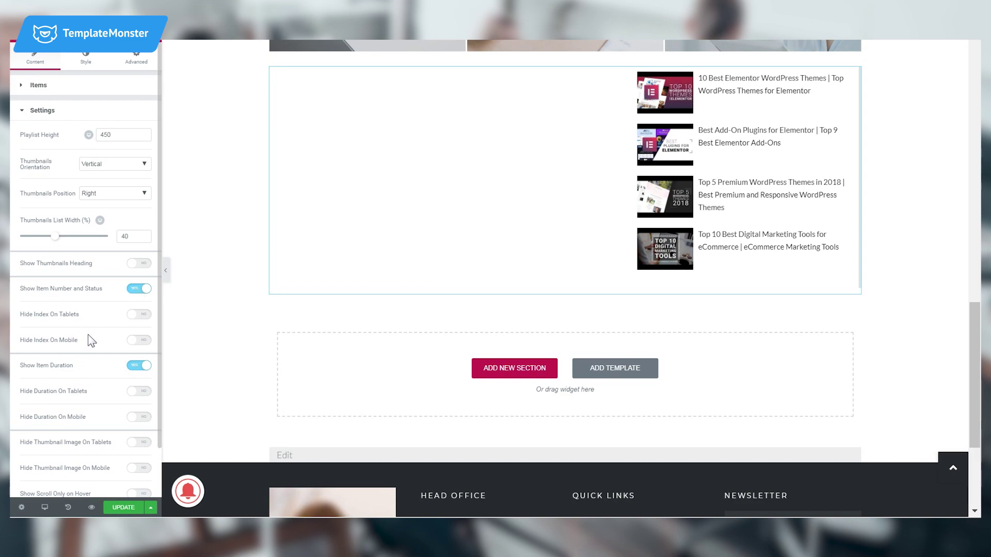
{"action": "scroll", "coordinate": [119, 379], "scroll_direction": "down", "scroll_amount": 1}
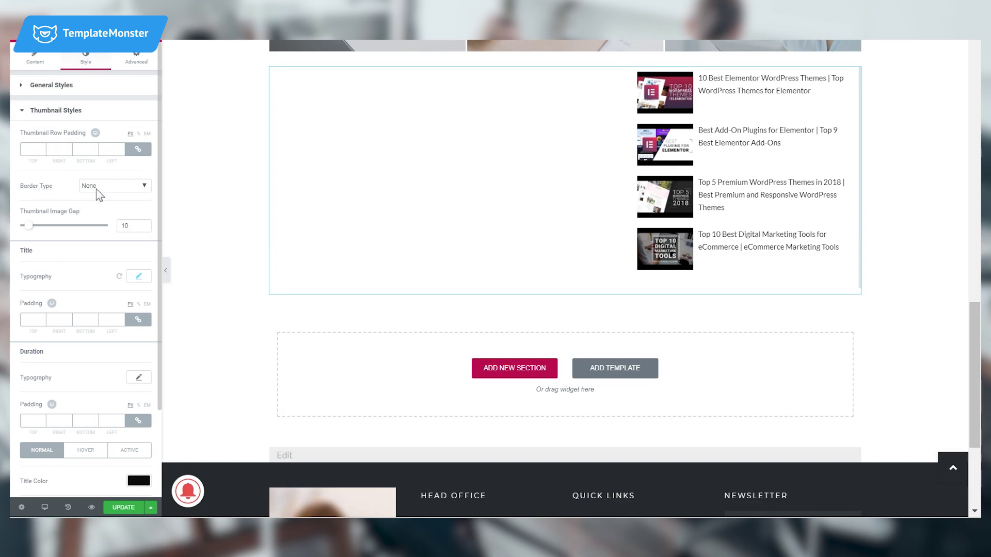
{"action": "scroll", "coordinate": [36, 171], "scroll_direction": "down", "scroll_amount": 2}
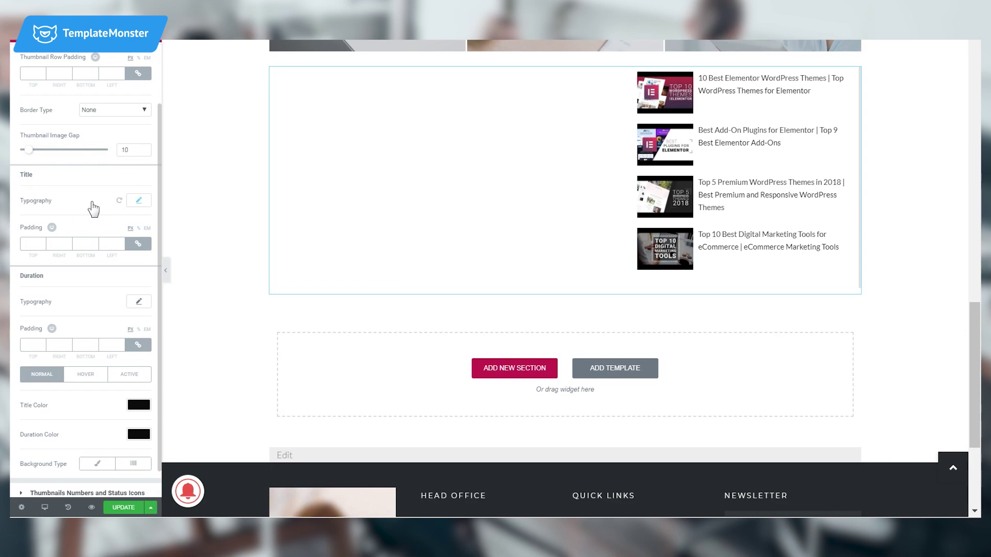
{"action": "left_click", "coordinate": [138, 200]}
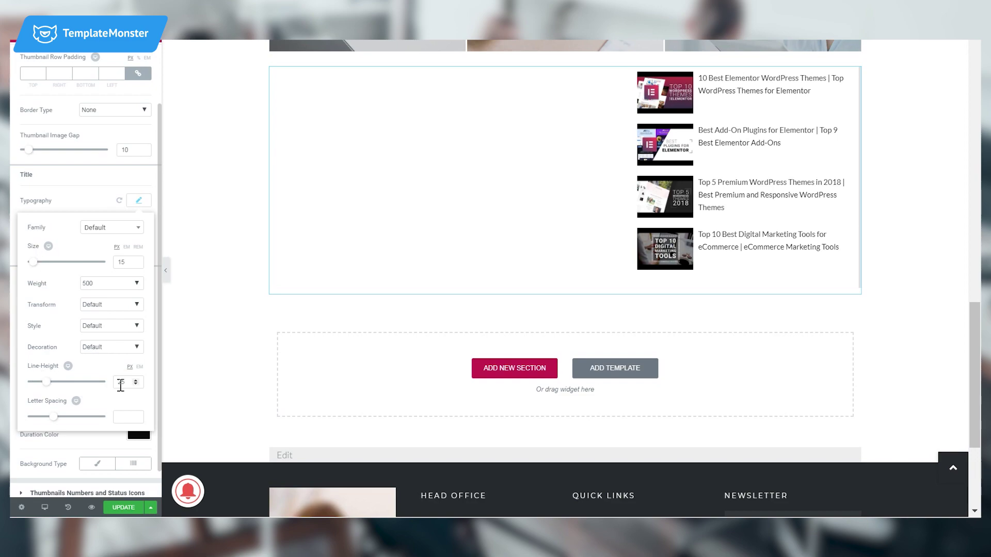
{"action": "left_click", "coordinate": [75, 189]}
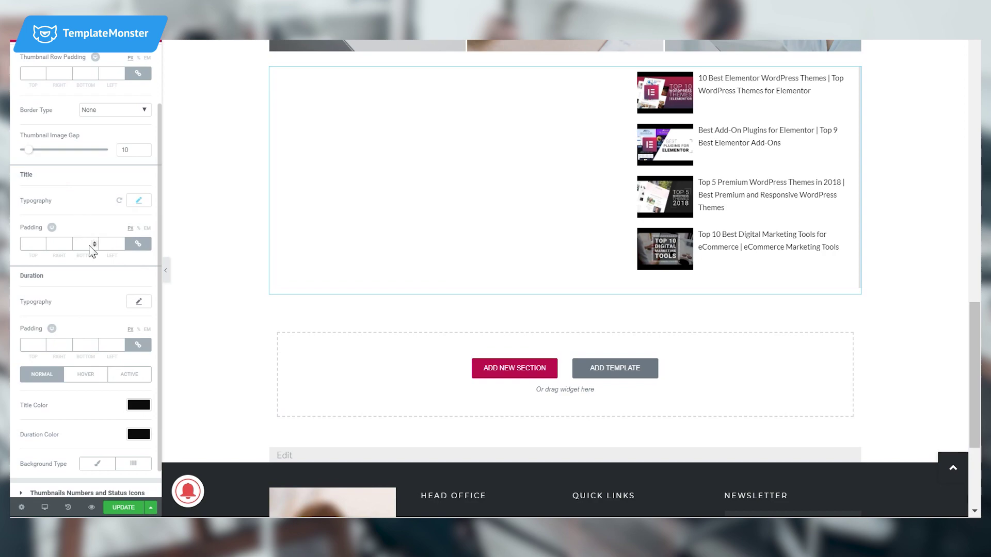
{"action": "scroll", "coordinate": [93, 252], "scroll_direction": "down", "scroll_amount": 1}
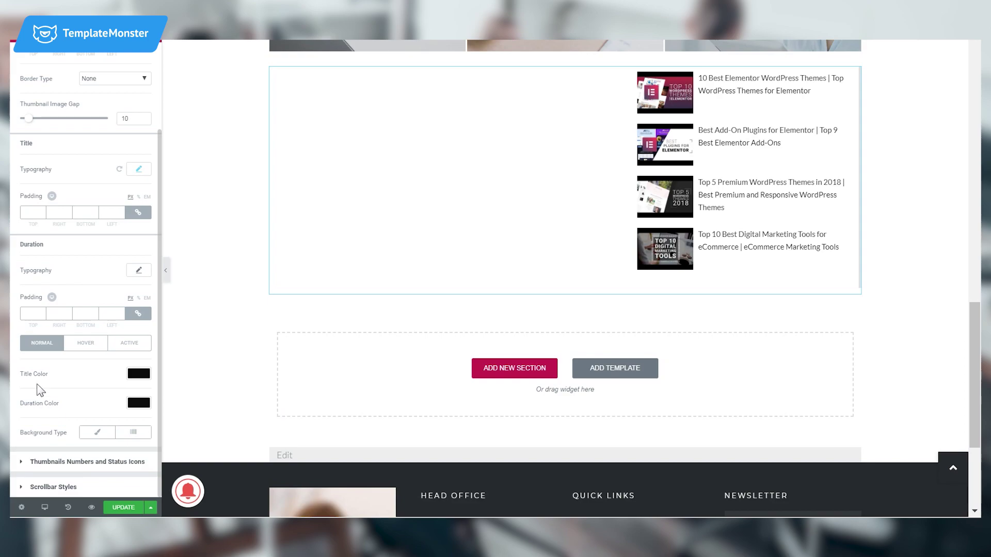
{"action": "left_click", "coordinate": [136, 373]}
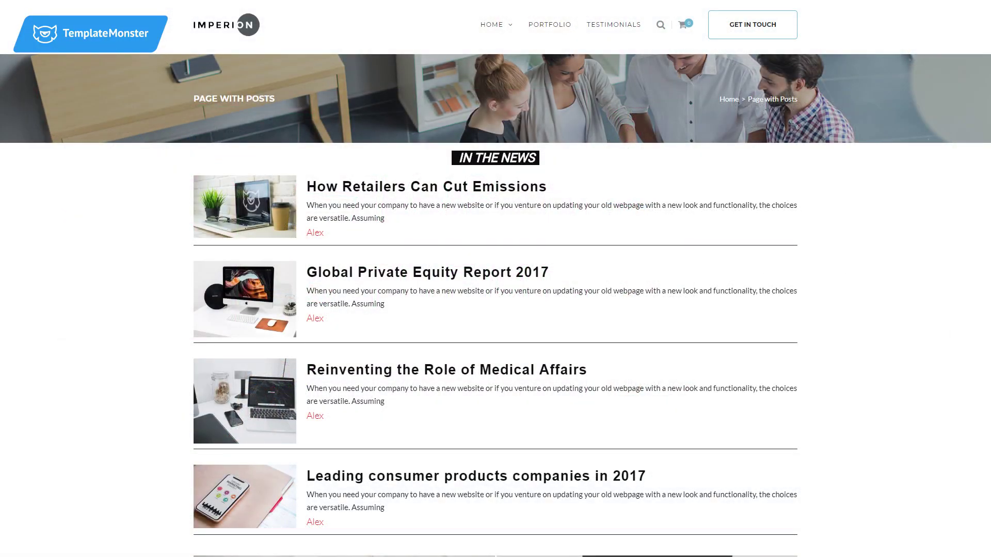
Look through the published Page with Posts, from the smart posts list down past the post tiles.
{"action": "scroll", "coordinate": [495, 279], "scroll_direction": "down", "scroll_amount": 7}
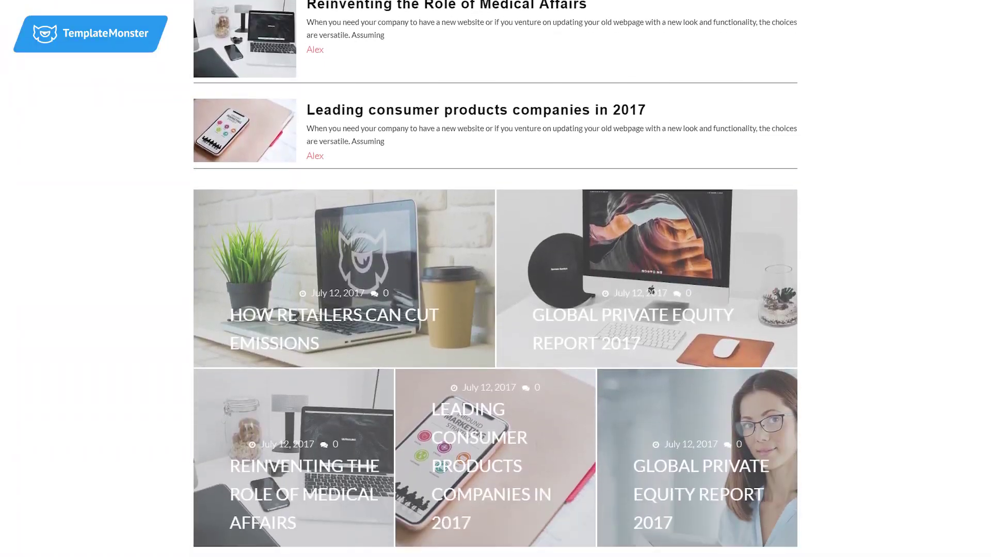
{"action": "scroll", "coordinate": [496, 279], "scroll_direction": "down", "scroll_amount": 4}
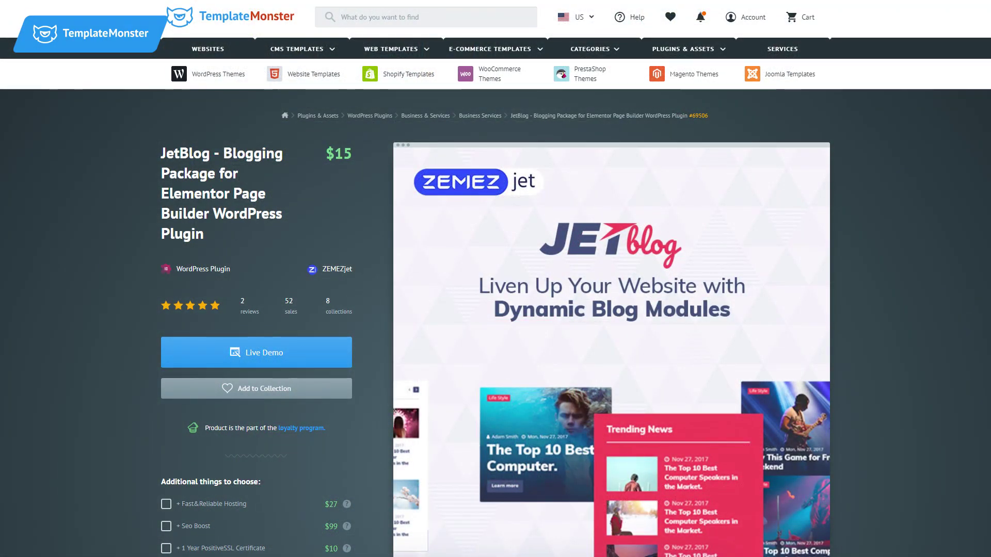
View the JetBlog plugin's product page on TemplateMonster, including its preview image, additional services and purchase options.
{"action": "scroll", "coordinate": [495, 278], "scroll_direction": "down", "scroll_amount": 1}
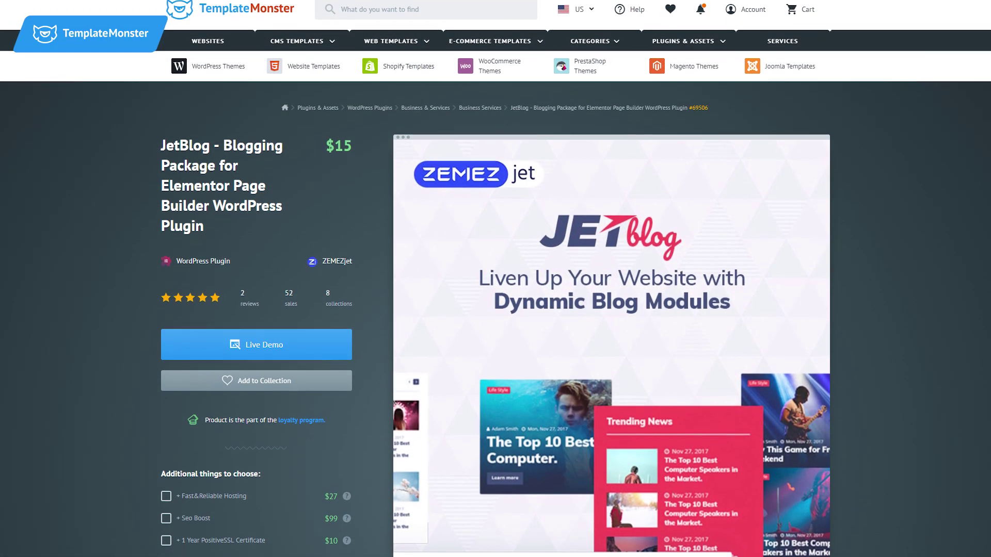
{"action": "scroll", "coordinate": [496, 279], "scroll_direction": "down", "scroll_amount": 2}
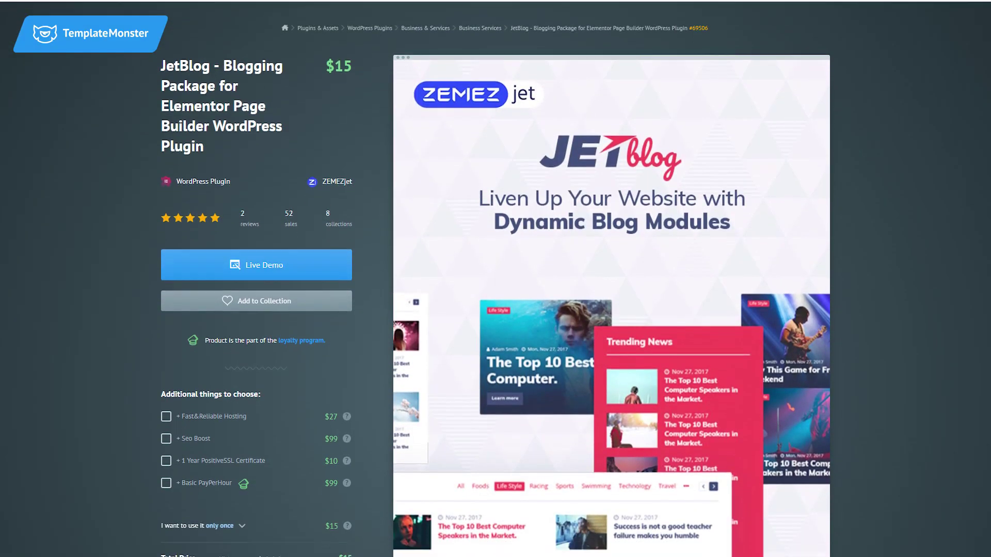
{"action": "scroll", "coordinate": [495, 278], "scroll_direction": "down", "scroll_amount": 2}
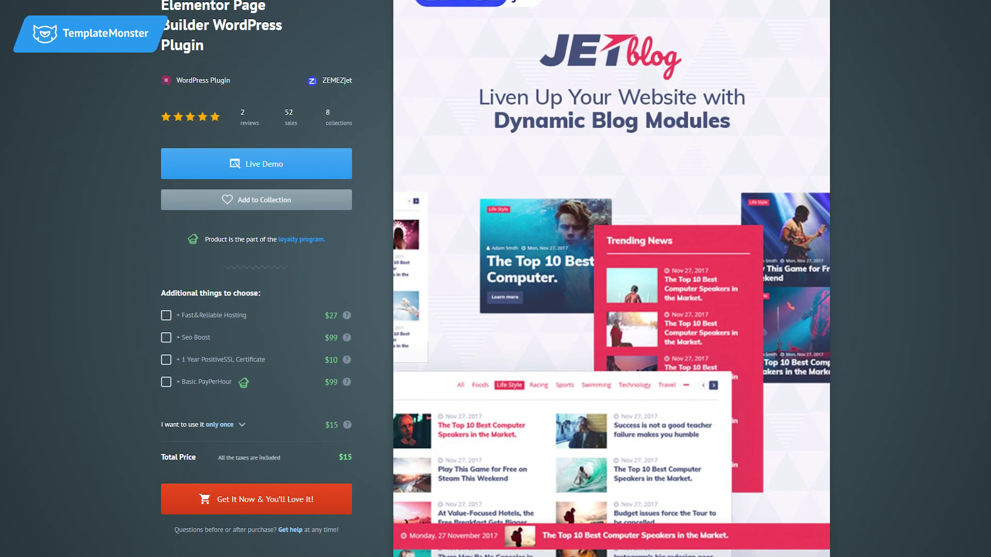